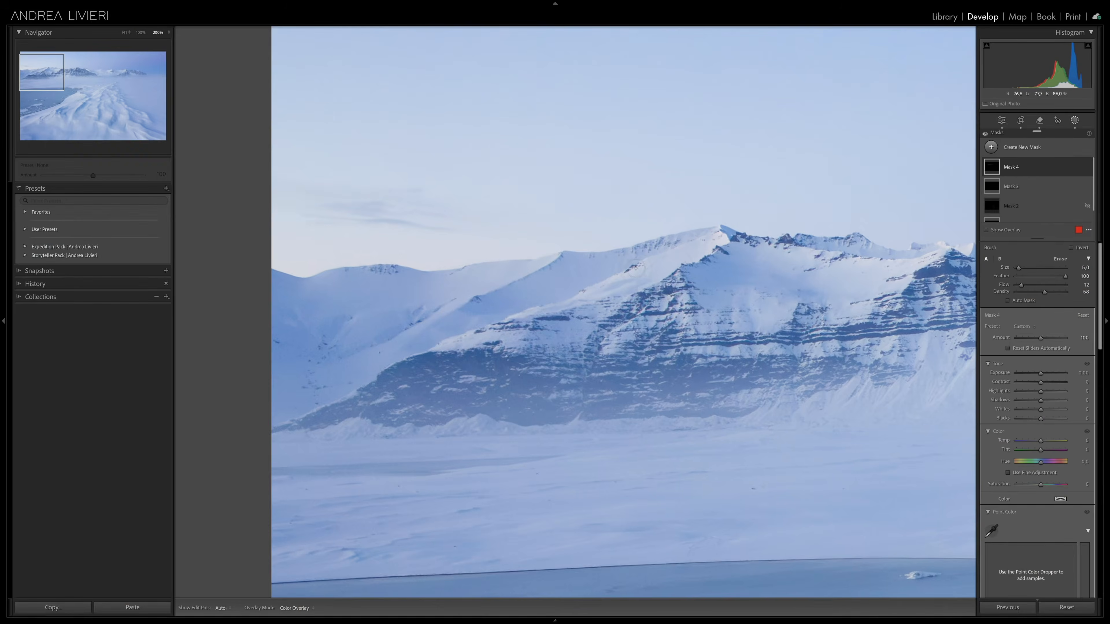
scroll(636, 268, "down", 3)
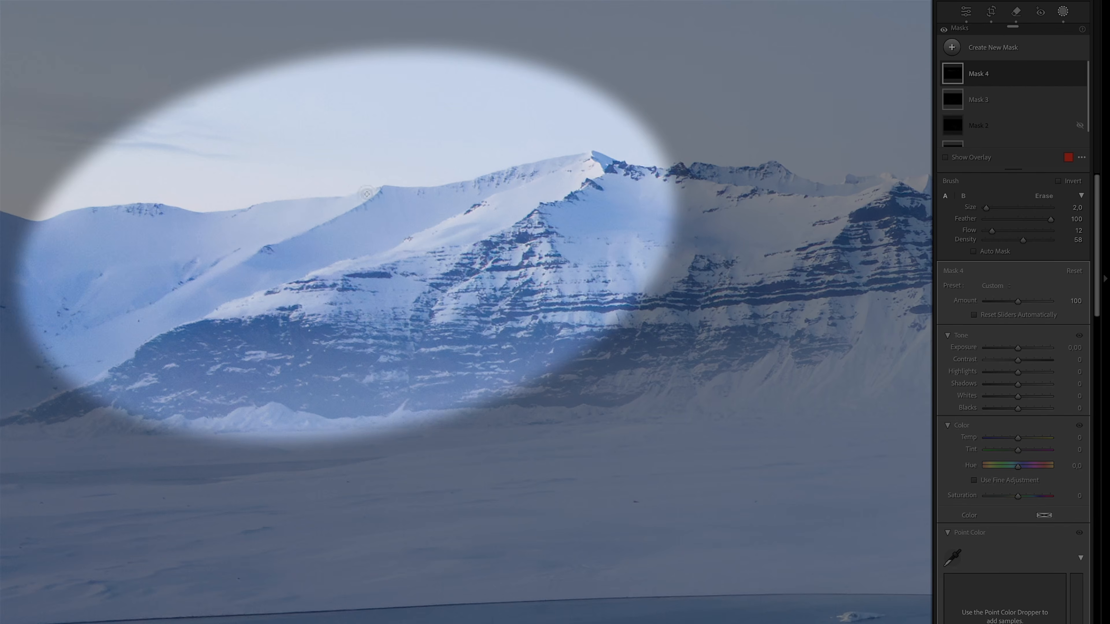
scroll(94, 237, "up", 2)
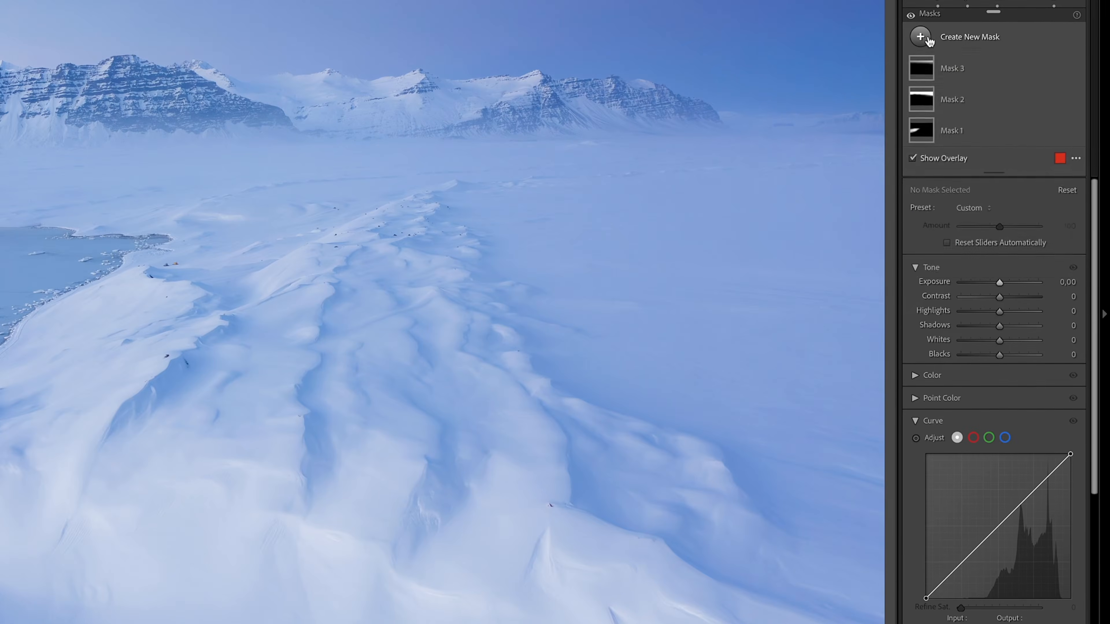
Step: Create a new brush mask with Exposure −1.16 and reduce the brush to Flow 57 and Density 92
left_click(997, 128)
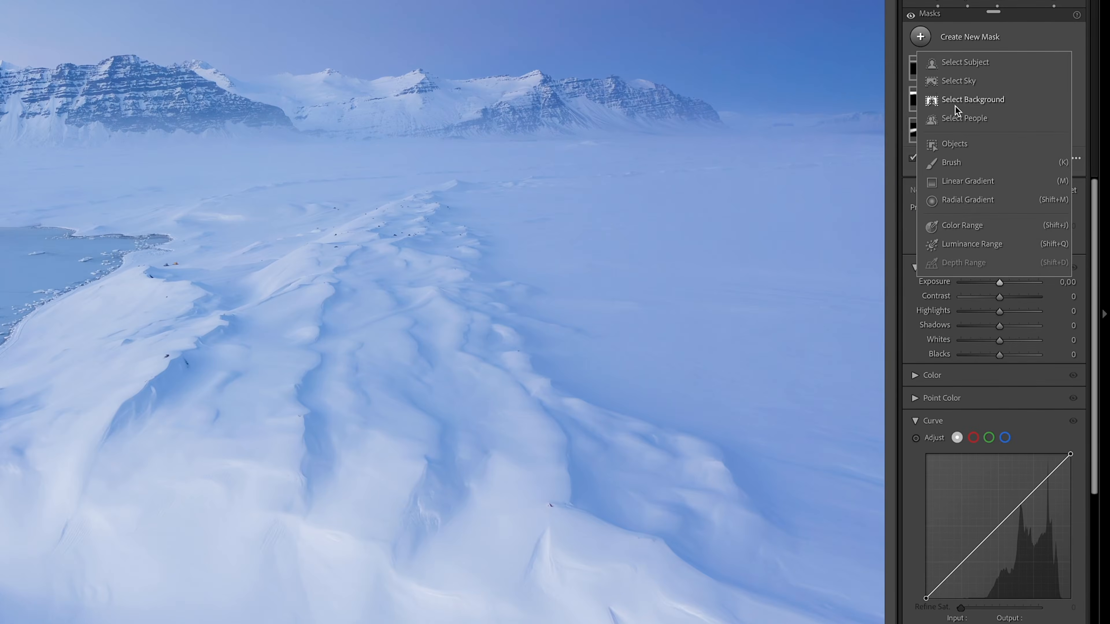
left_click(960, 159)
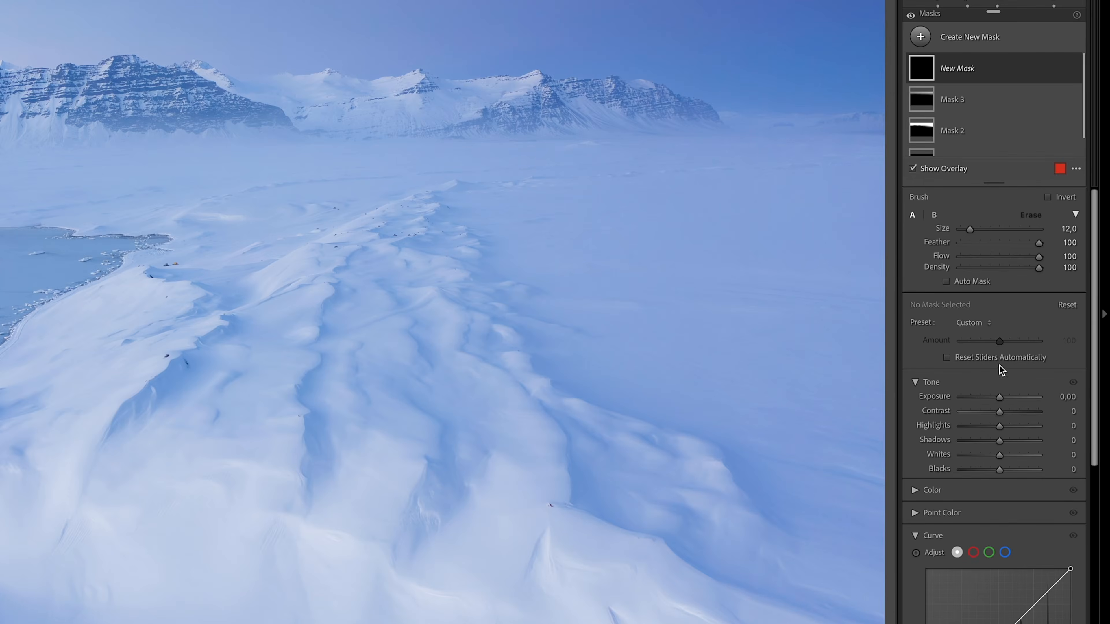
left_click_drag(998, 401, 988, 400)
mouse_move(1038, 257)
left_mouse_down()
mouse_move(1000, 258)
mouse_move(1031, 269)
left_mouse_up()
Step: Paint the exposure mask over the bright snow in the lower foreground and hide the mask
key("space")
left_click(64, 540)
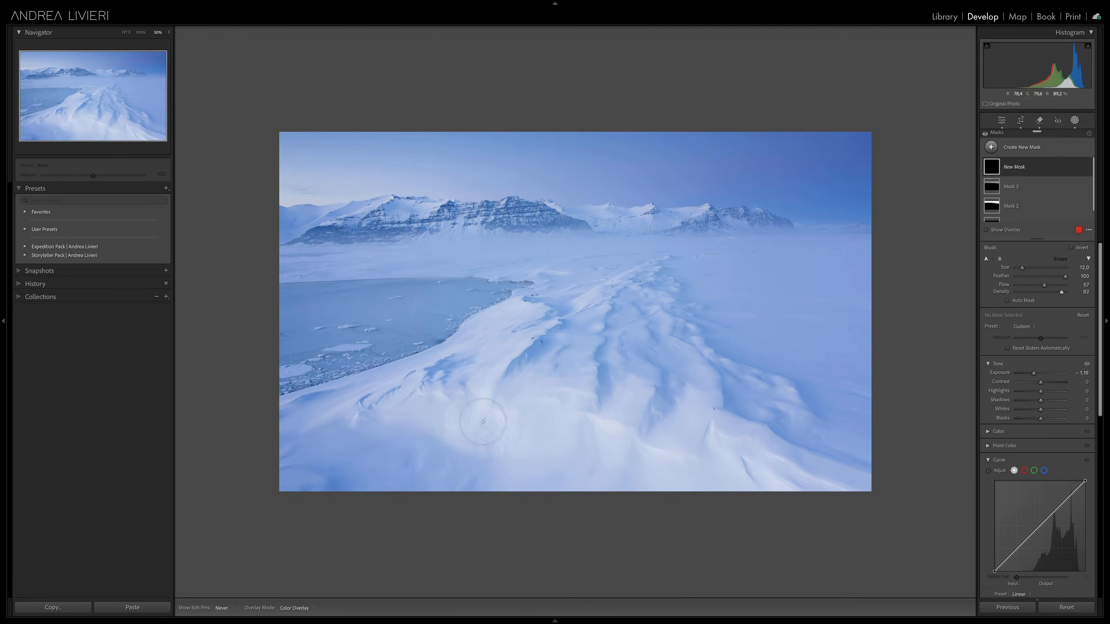
mouse_move(483, 422)
left_mouse_down()
mouse_move(548, 454)
mouse_move(680, 465)
mouse_move(524, 401)
mouse_move(432, 406)
mouse_move(604, 427)
mouse_move(634, 416)
mouse_move(728, 455)
mouse_move(632, 447)
mouse_move(632, 458)
mouse_move(482, 425)
left_mouse_up()
mouse_move(736, 458)
left_mouse_down()
mouse_move(572, 403)
mouse_move(686, 418)
mouse_move(713, 448)
left_mouse_up()
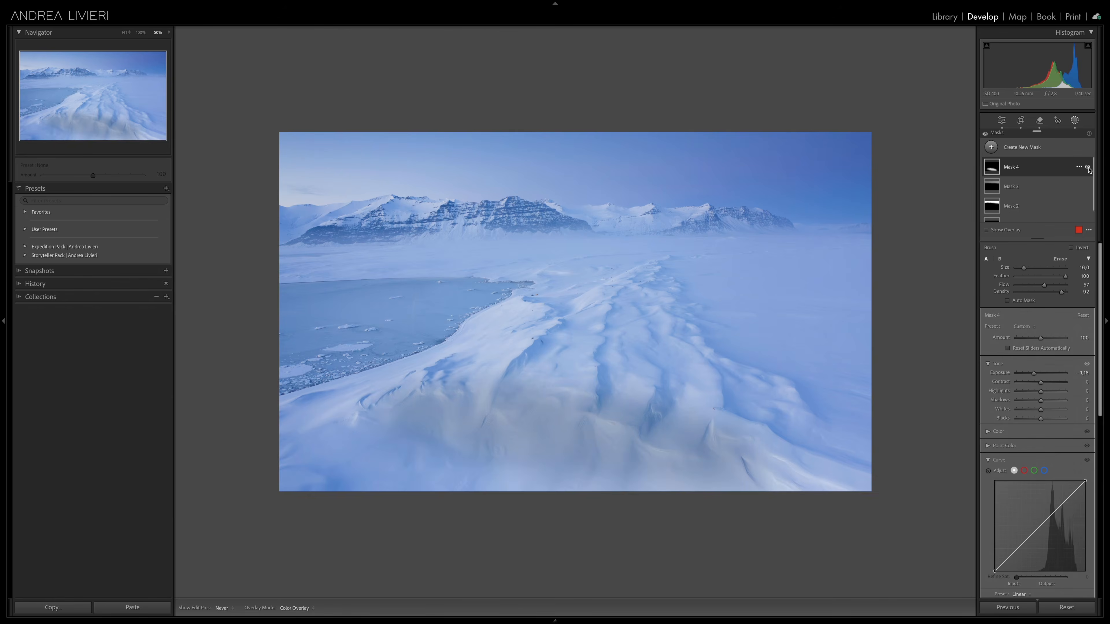
left_click(1088, 167)
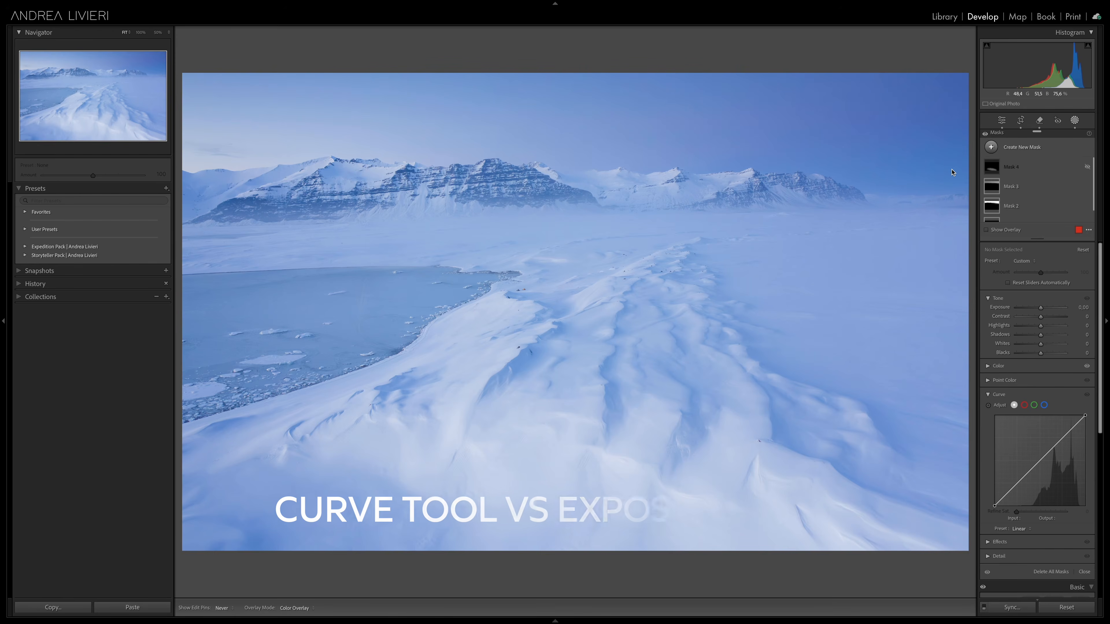
Step: Create a new brush mask, pull its curve down to input 113, output 53, and paint over the foreground snow
left_click(990, 147)
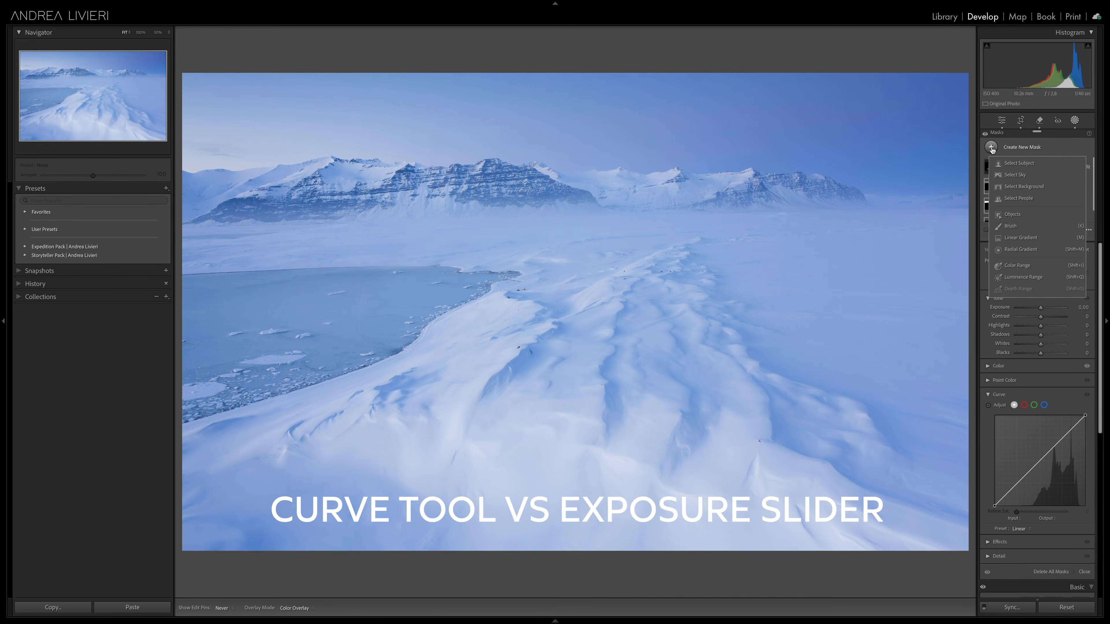
left_click(1011, 226)
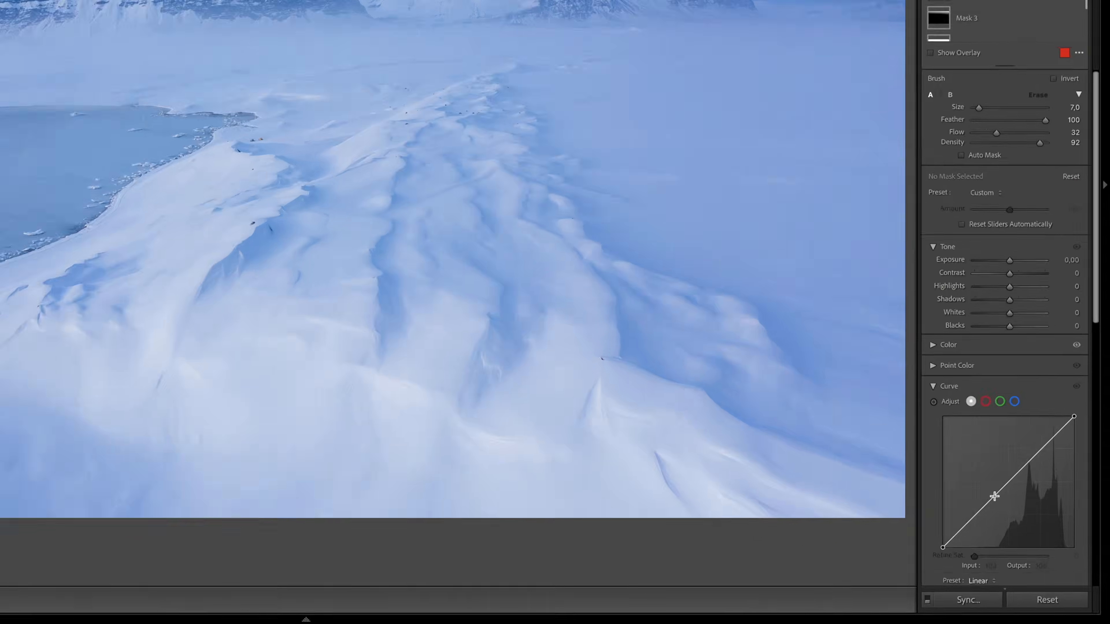
left_click_drag(1033, 532, 1034, 550)
left_click_drag(988, 506, 989, 510)
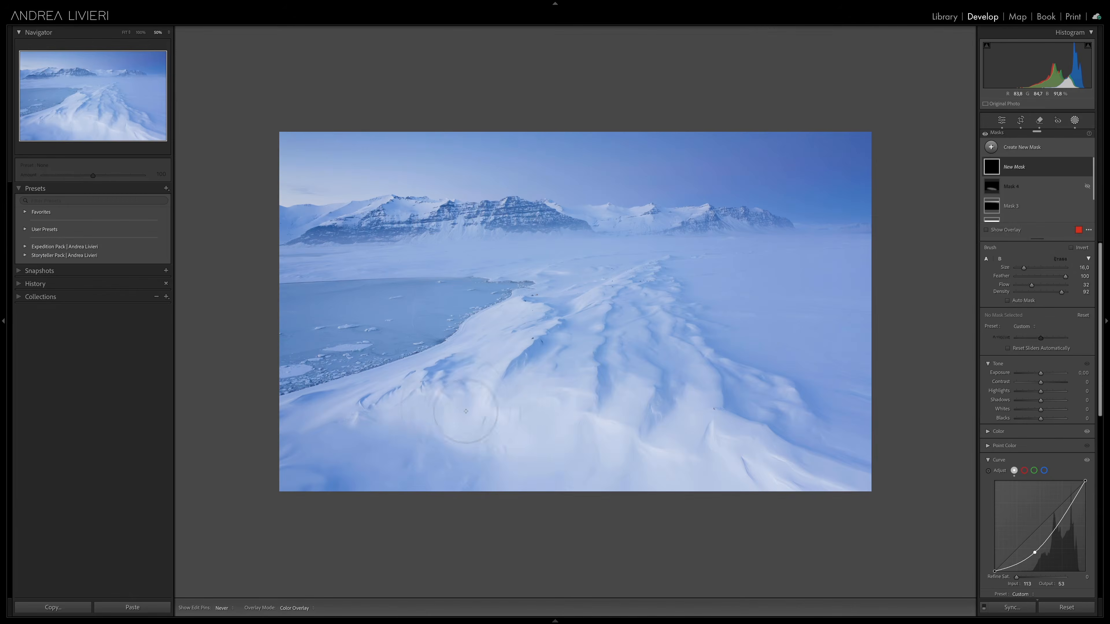
mouse_move(483, 408)
left_mouse_down()
mouse_move(597, 430)
mouse_move(526, 475)
mouse_move(784, 477)
mouse_move(647, 433)
left_mouse_up()
scroll(490, 373, "down", 3)
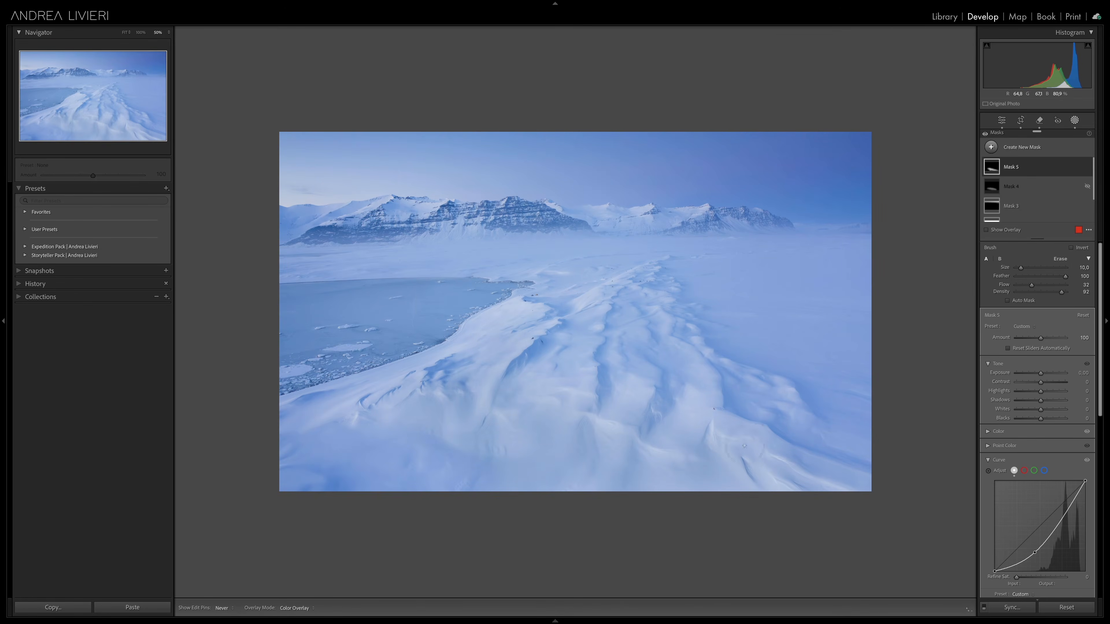
Step: Toggle the curve mask's visibility and compare the exposure-darkened and curve-darkened versions of the snow photo side by side
left_click(1087, 167)
left_click(1087, 167)
left_click(1088, 167)
left_click(1087, 167)
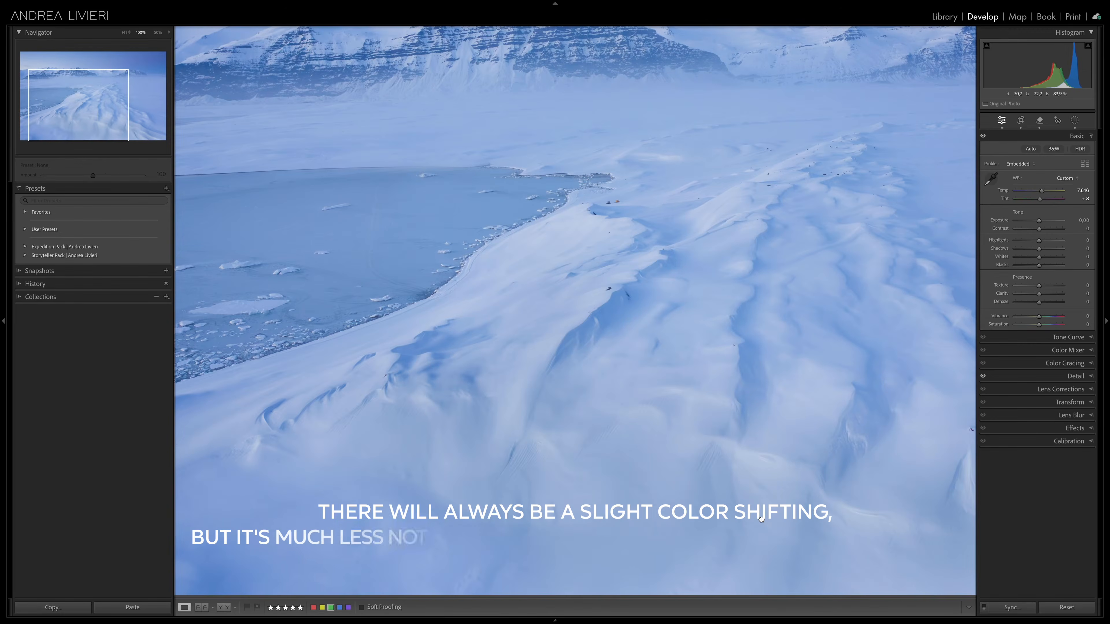
left_click_drag(699, 507, 559, 487)
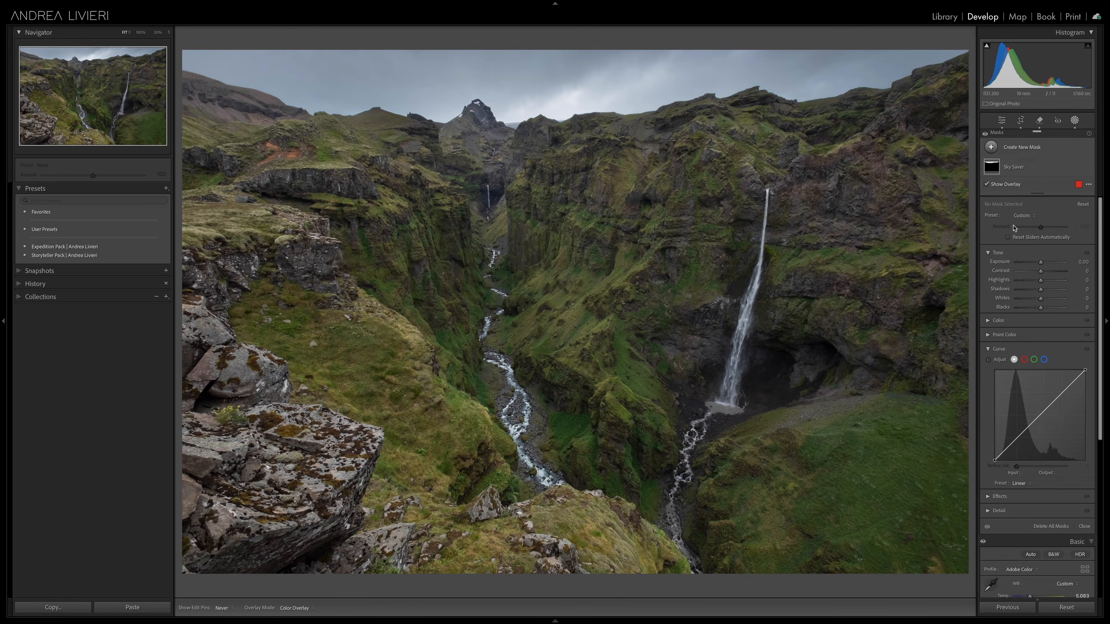
Step: Create a brush mask on the canyon photo, lower its curve to input 124, output 64, and paint the left rocks and foreground
key("k")
left_click_drag(1039, 501, 1038, 526)
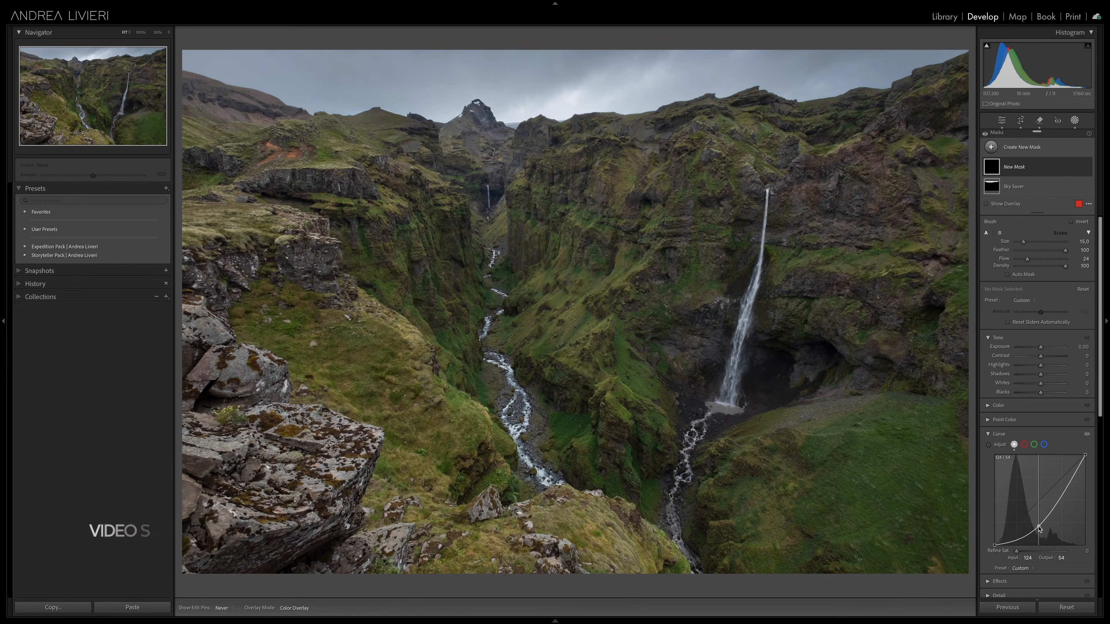
scroll(295, 221, "up", 2)
mouse_move(236, 219)
left_mouse_down()
mouse_move(247, 155)
mouse_move(202, 129)
mouse_move(295, 260)
mouse_move(199, 323)
mouse_move(188, 406)
mouse_move(286, 421)
left_mouse_up()
scroll(292, 420, "up", 10)
mouse_move(281, 510)
left_mouse_down()
mouse_move(415, 494)
mouse_move(564, 551)
mouse_move(830, 520)
left_mouse_up()
Step: Extend the darkening mask over the lower foreground and the canyon walls beside the waterfall, adjusting the brush size
scroll(892, 303, "down", 4)
scroll(876, 276, "down", 6)
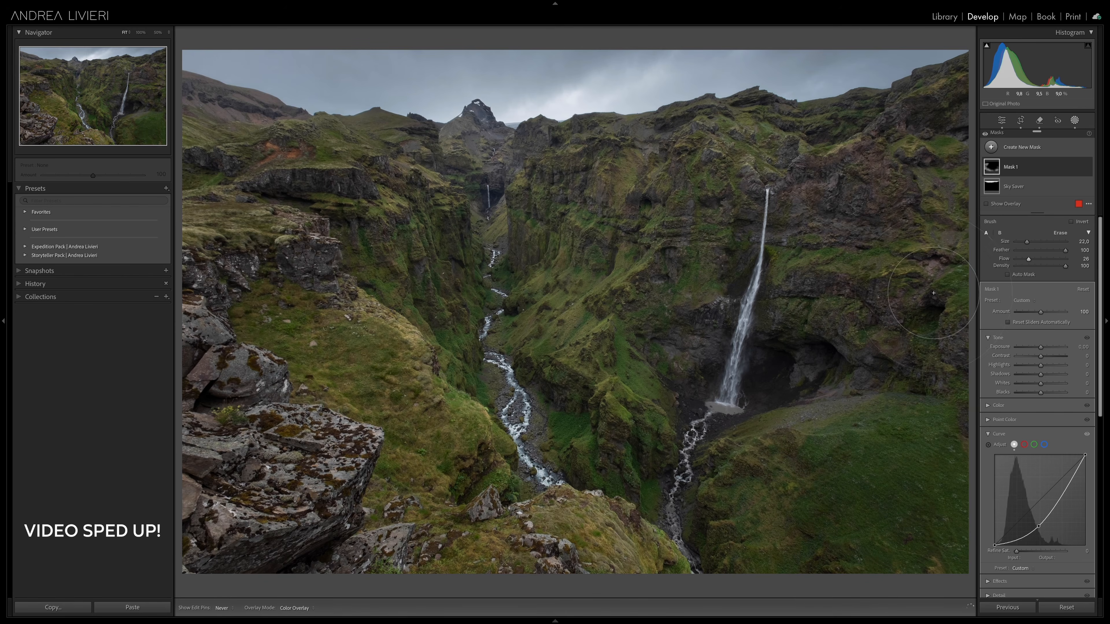
scroll(894, 205, "up", 1)
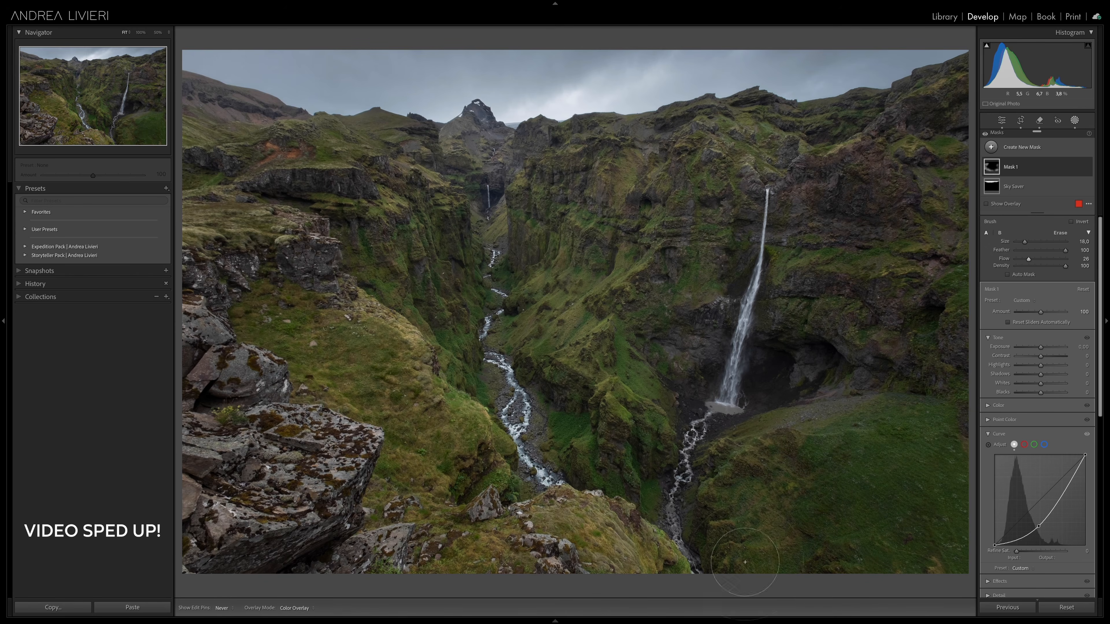
left_click_drag(637, 573, 523, 542)
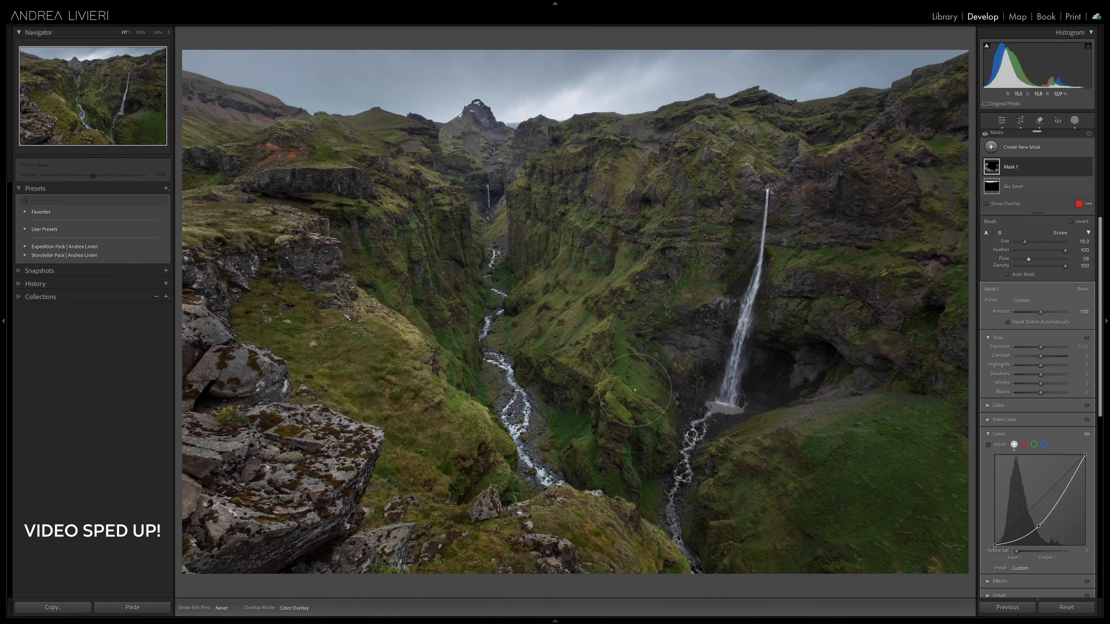
left_click_drag(672, 357, 684, 221)
scroll(605, 419, "down", 6)
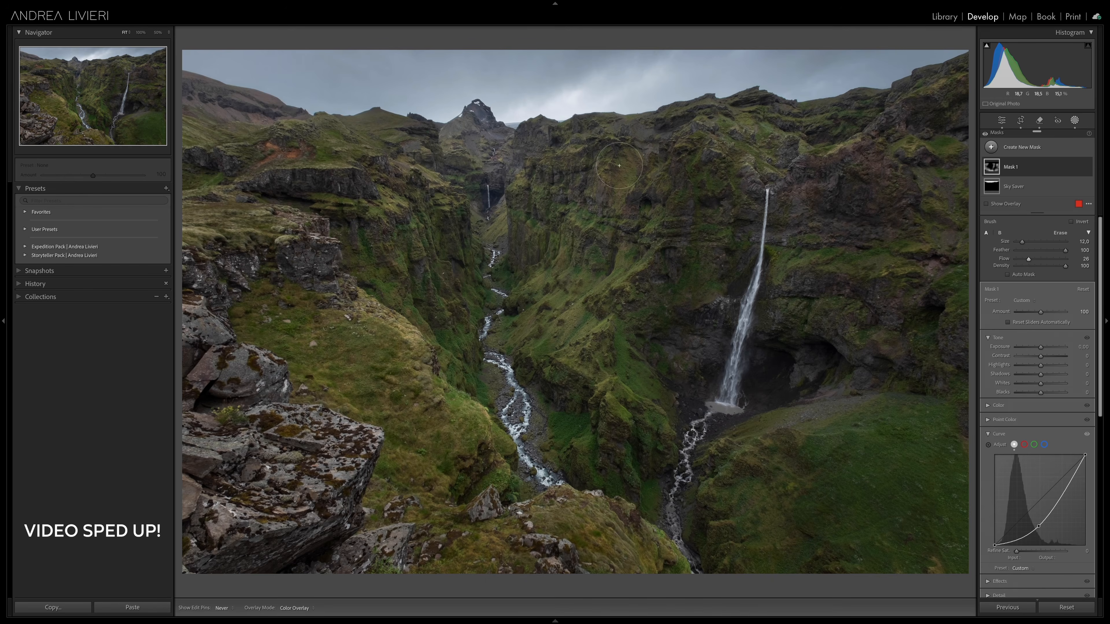
Step: Toggle the canyon mask's visibility to compare the photo with and without the darkening
left_click(1087, 168)
left_click(1087, 168)
left_click(1086, 167)
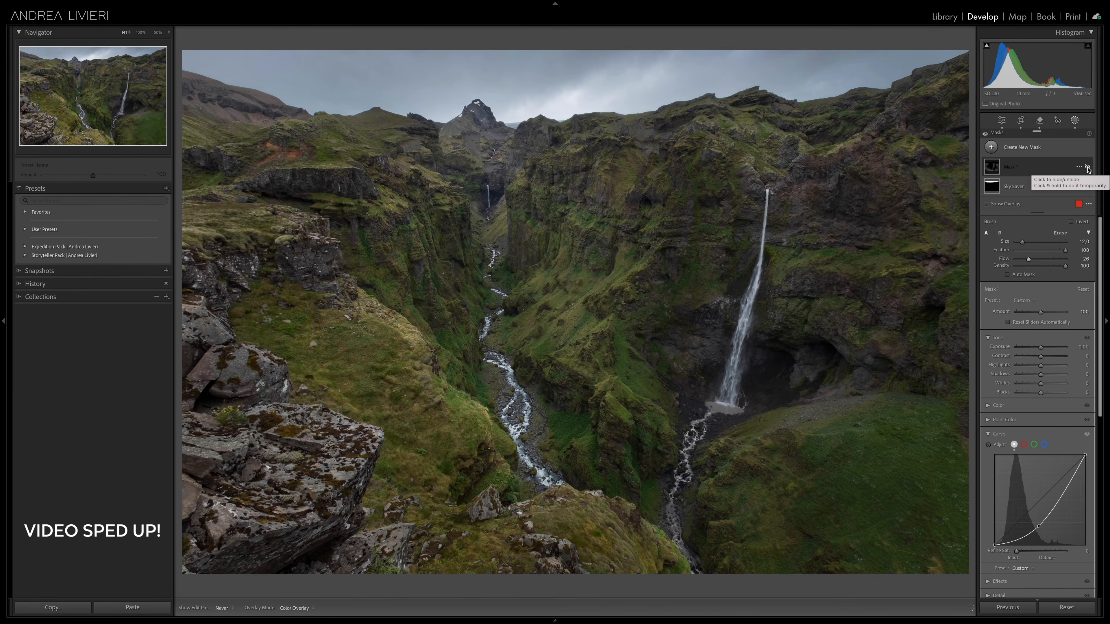
left_click(1087, 168)
left_click(1087, 168)
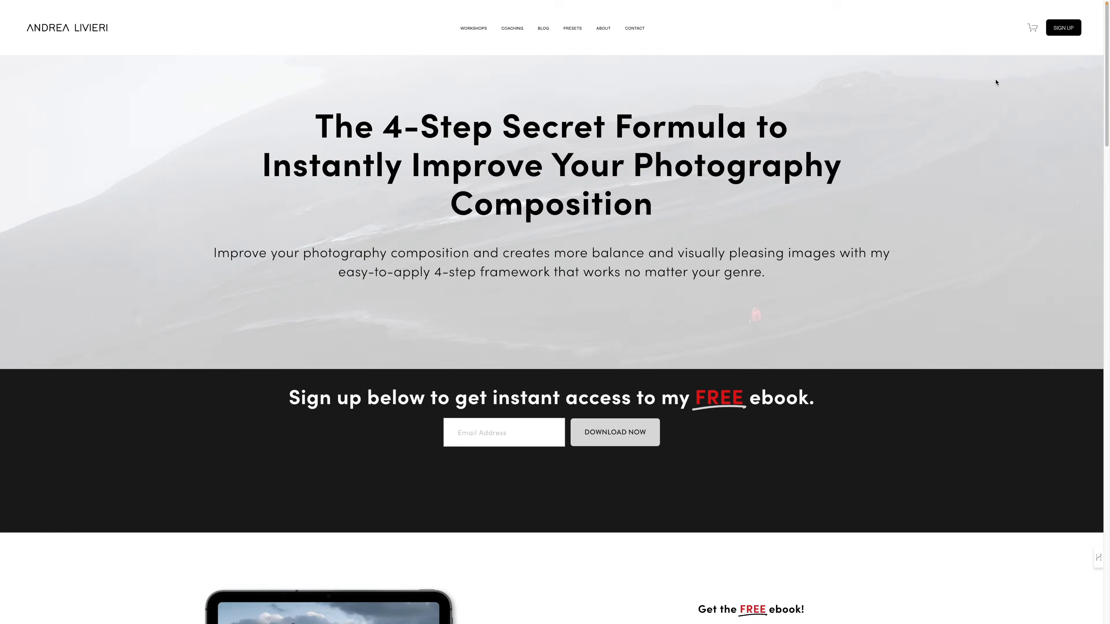
scroll(996, 82, "down", 8)
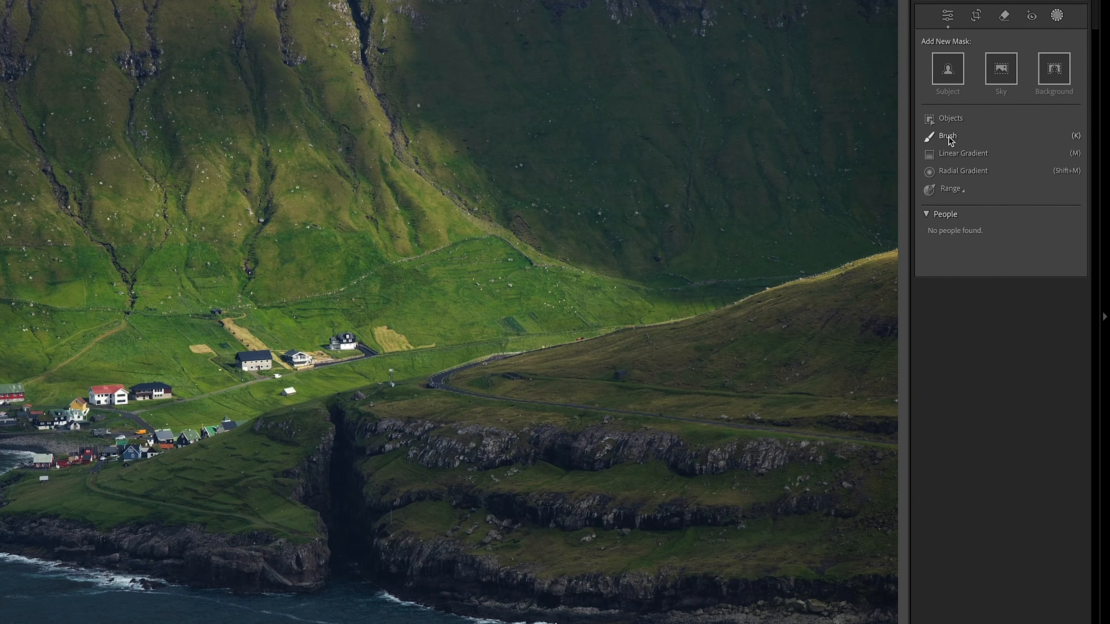
Step: Create a brush mask on the coastal village photo and raise its curve to input 163, output 205
left_click(948, 136)
scroll(1002, 598, "down", 3)
left_click_drag(1030, 497, 1013, 481)
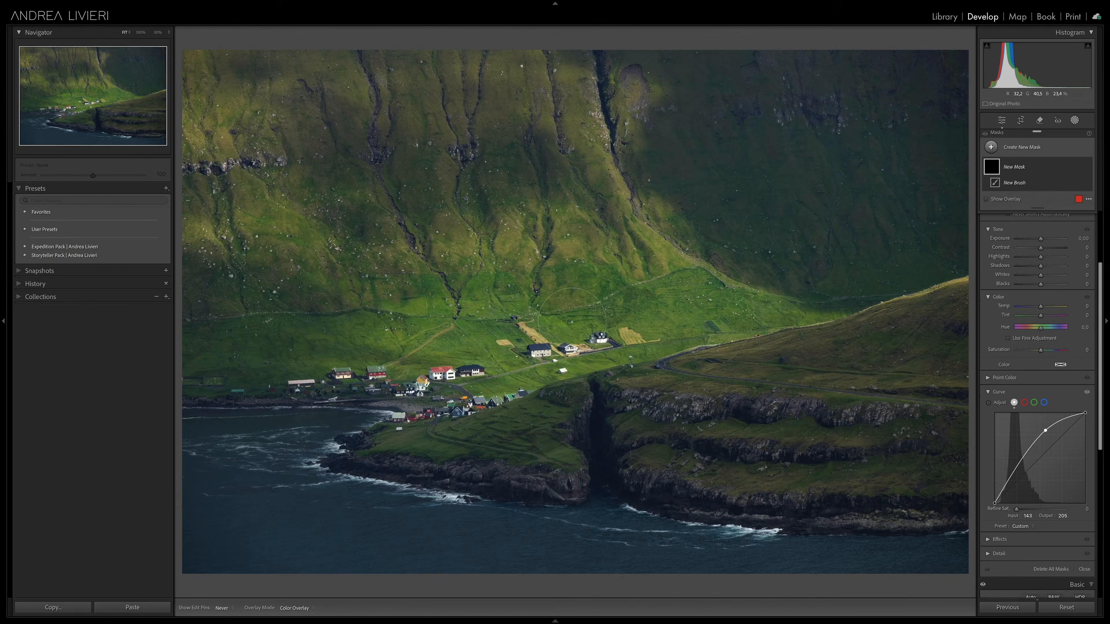
Step: Paint the brightening mask over the sunlit hillside and village, and toggle its visibility to compare the effect
mouse_move(395, 358)
left_mouse_down()
mouse_move(374, 374)
mouse_move(607, 341)
mouse_move(780, 287)
left_mouse_up()
mouse_move(241, 223)
left_mouse_down()
mouse_move(651, 282)
mouse_move(772, 316)
left_mouse_up()
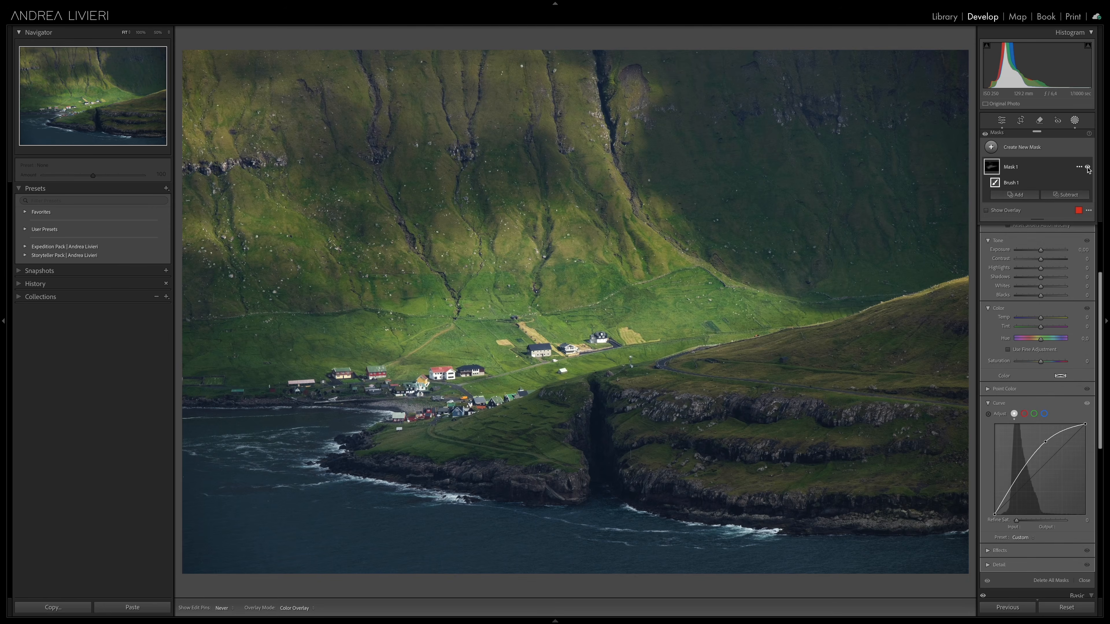
left_click(1087, 169)
left_click(1087, 169)
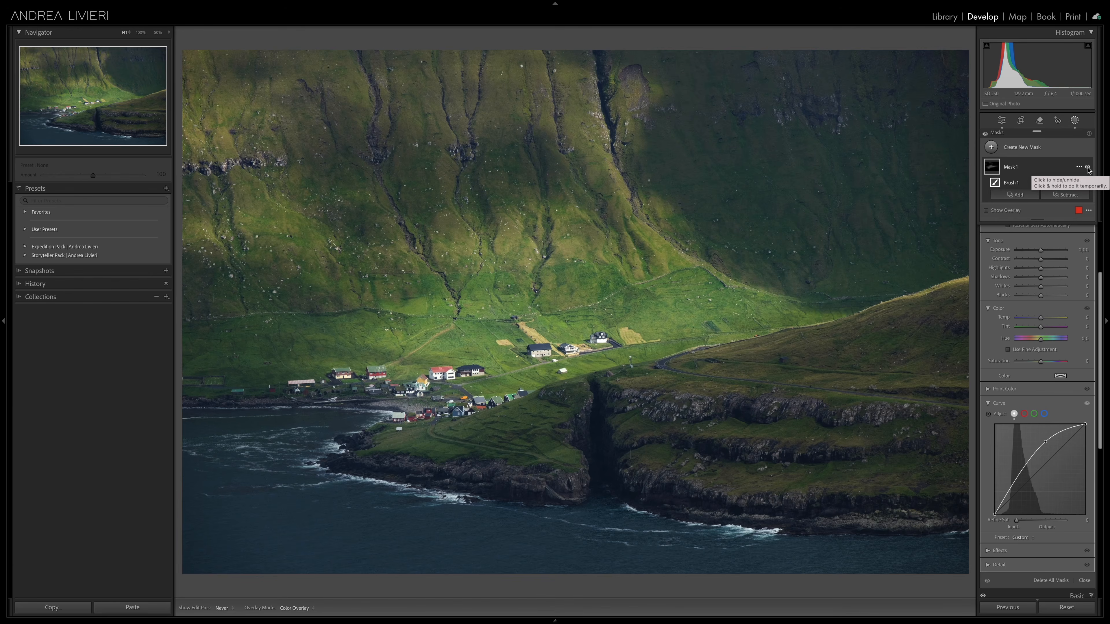
Step: Try warming the masked light with Temp 8, a slightly negative Tint and Saturation 37, and compare the effect
scroll(1083, 292, "up", 3)
left_click_drag(1040, 422, 1042, 423)
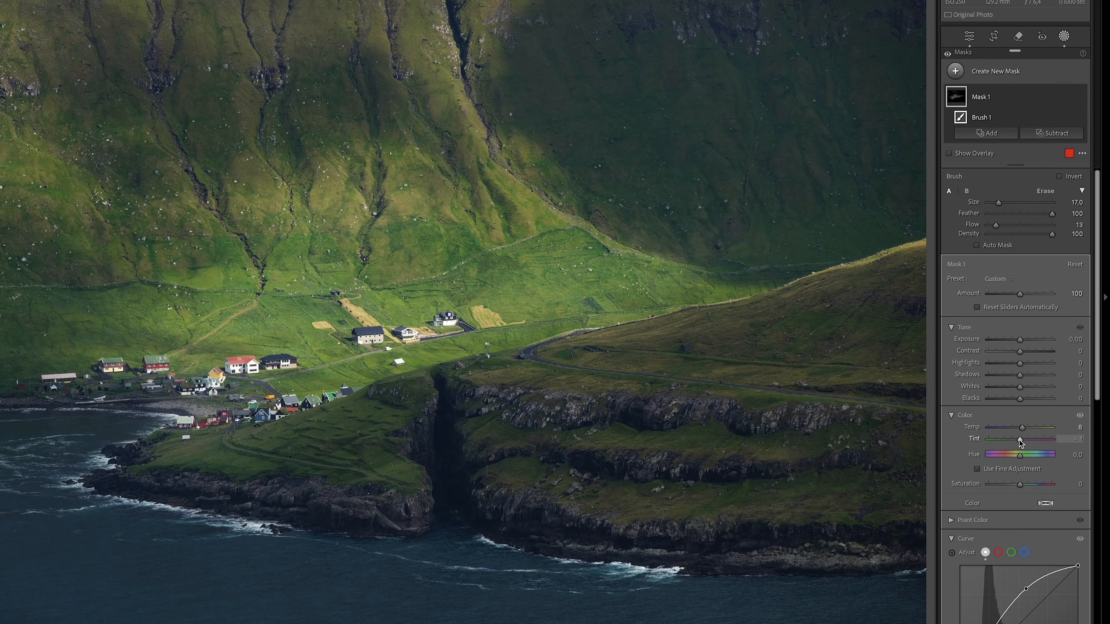
left_click_drag(1028, 482, 1033, 484)
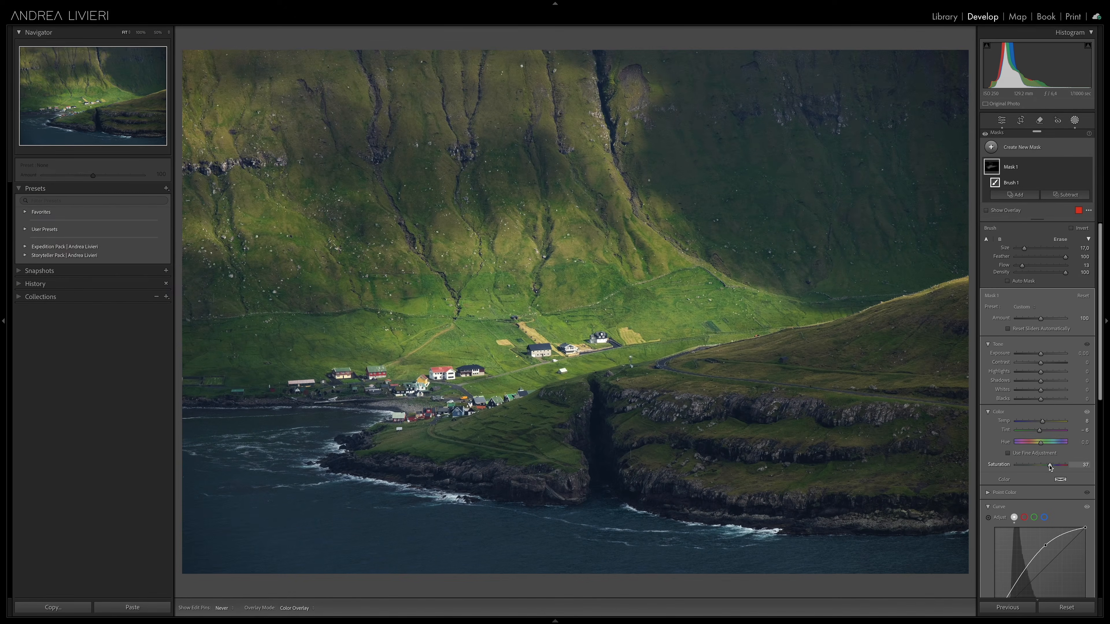
left_click(1088, 167)
left_click(1088, 167)
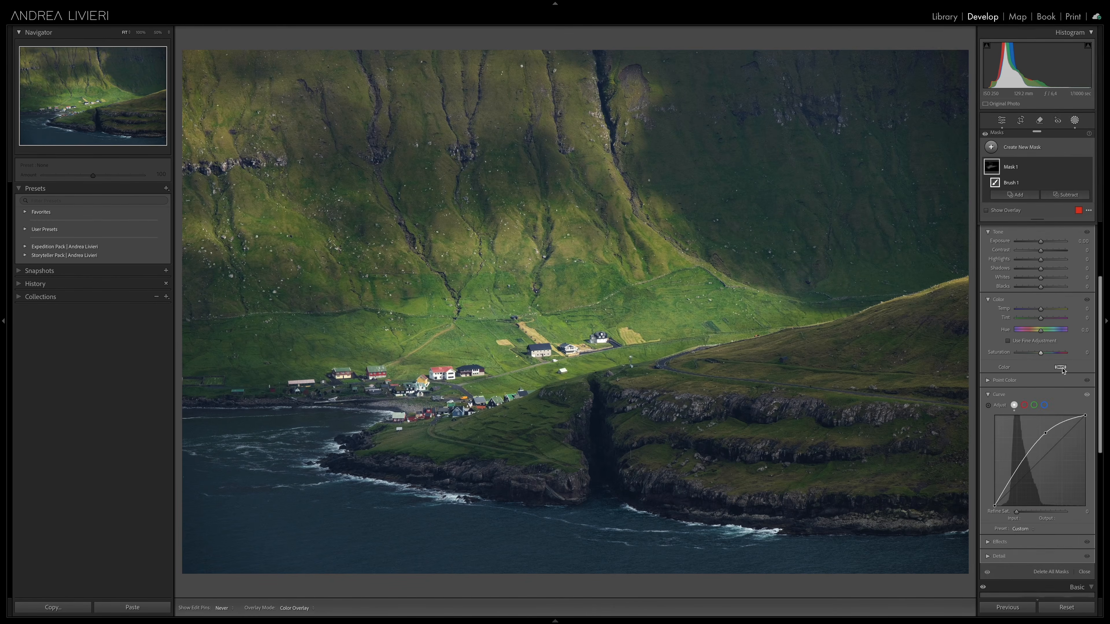
Step: Apply a yellow-green color tint to the mask with hue 66 and saturation 50
left_click(1061, 368)
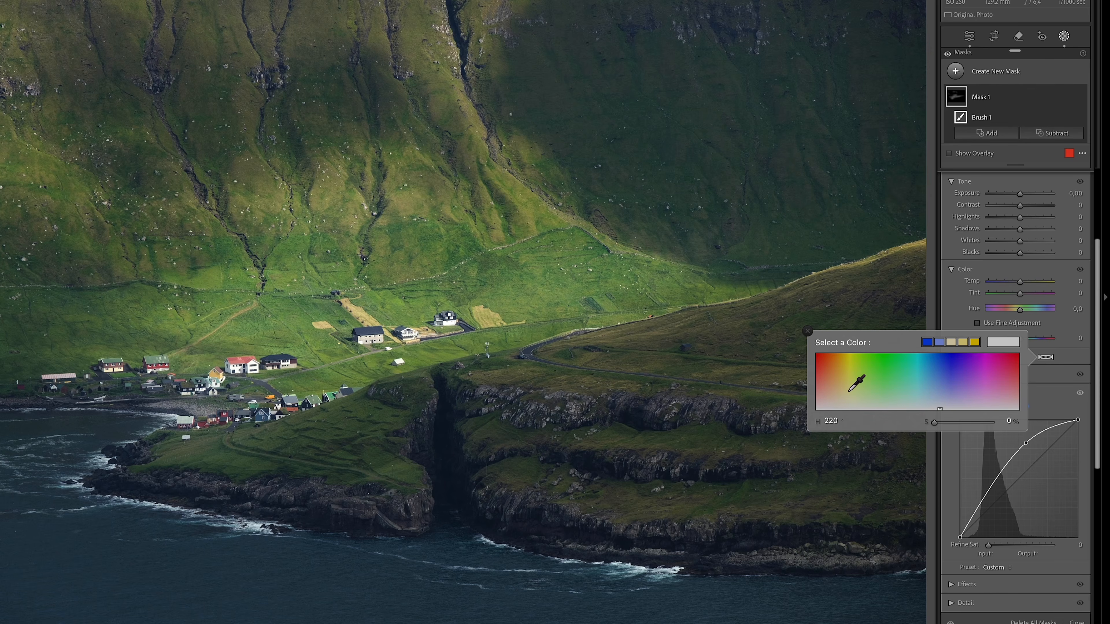
left_click(849, 379)
left_click(852, 379)
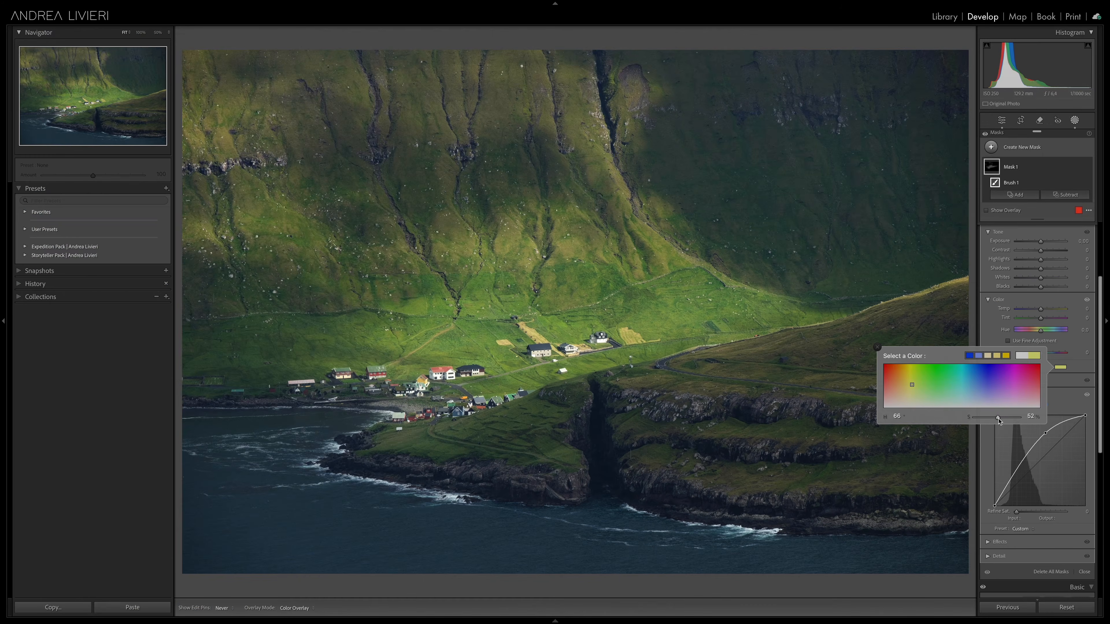
mouse_move(997, 419)
left_mouse_down()
mouse_move(954, 419)
mouse_move(997, 420)
left_mouse_up()
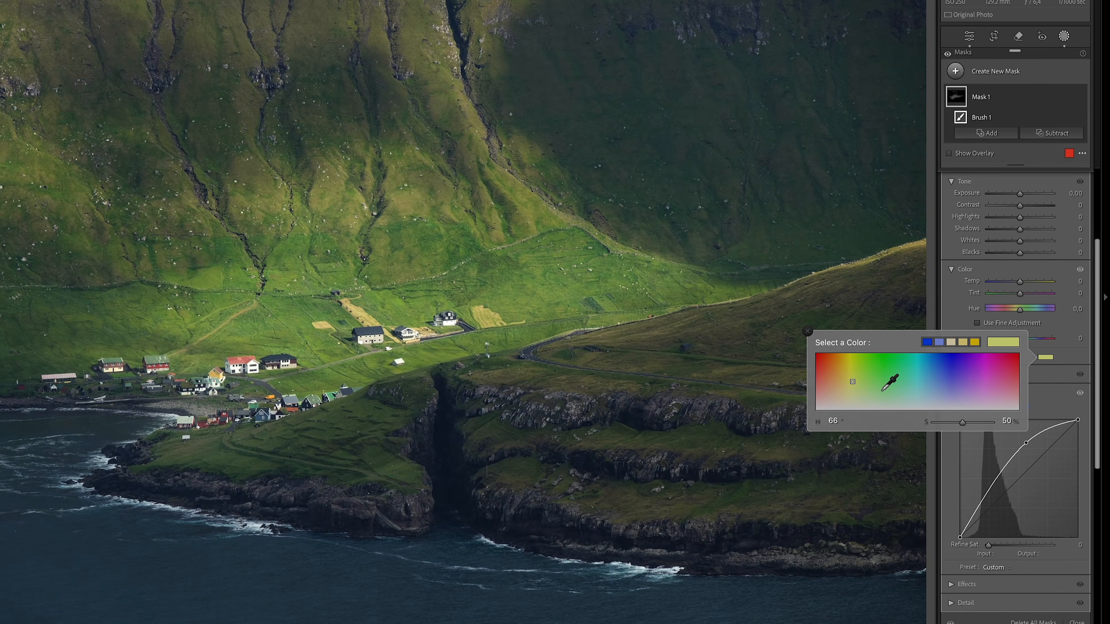
Step: Sample the sunlit field near the houses, set the mask's color tint to hue 60 and saturation 63, and compare the effect
left_click_drag(882, 391, 358, 313)
left_click_drag(358, 313, 850, 379)
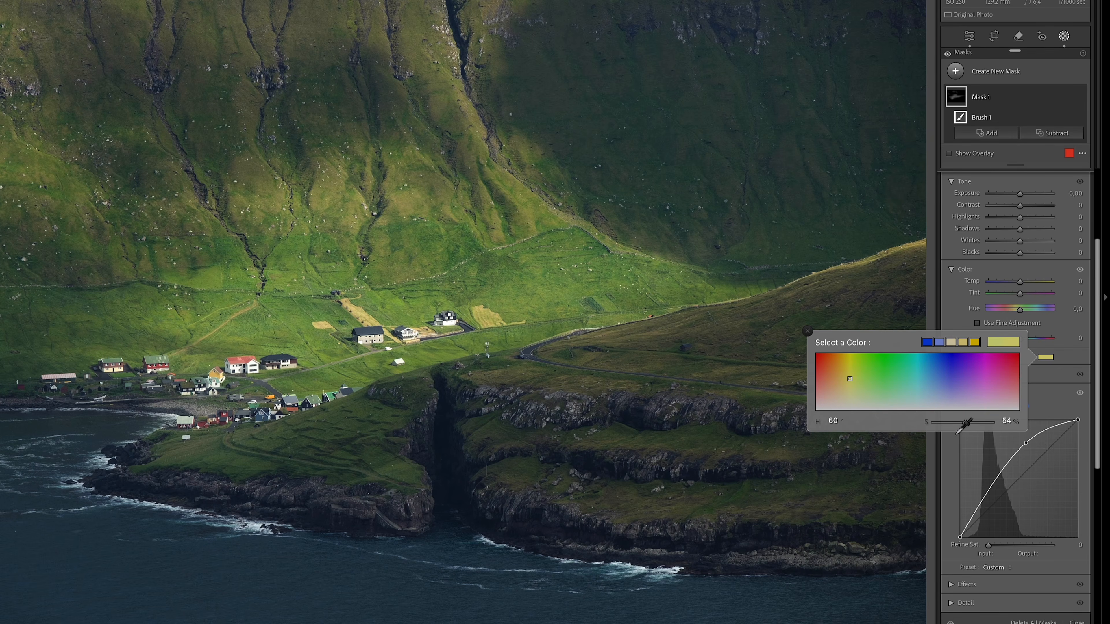
left_click(970, 422)
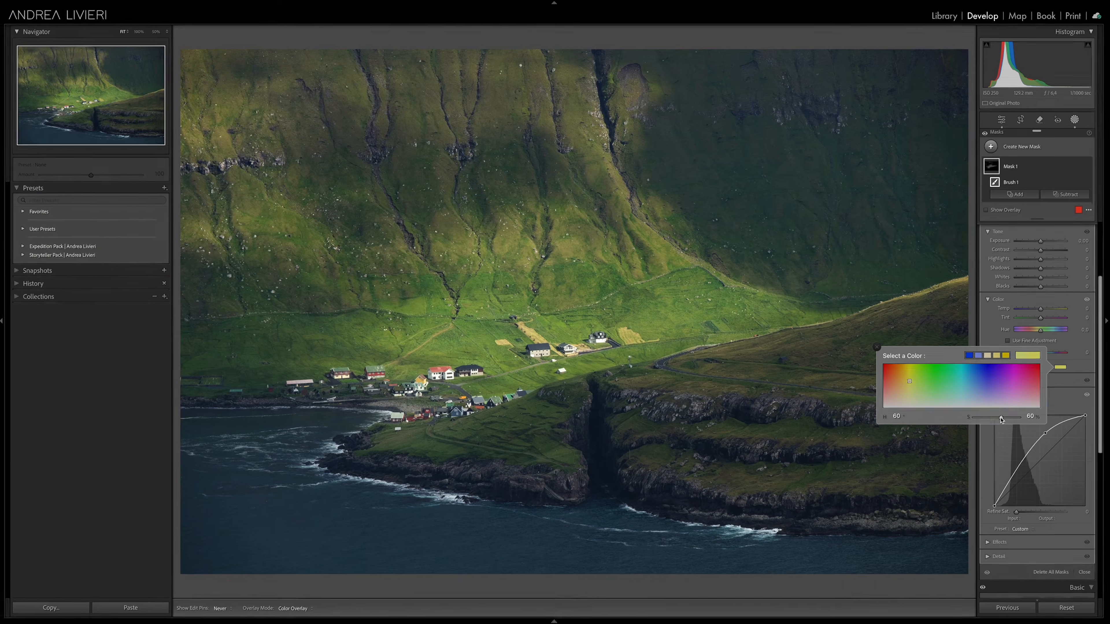
left_click_drag(1000, 418, 1000, 419)
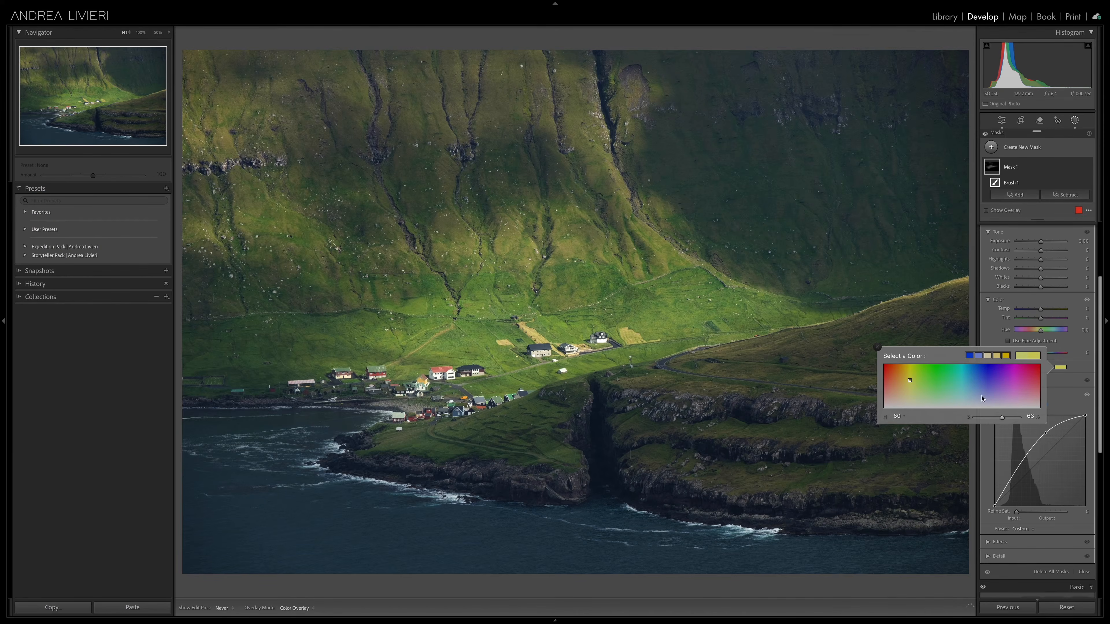
left_click(876, 347)
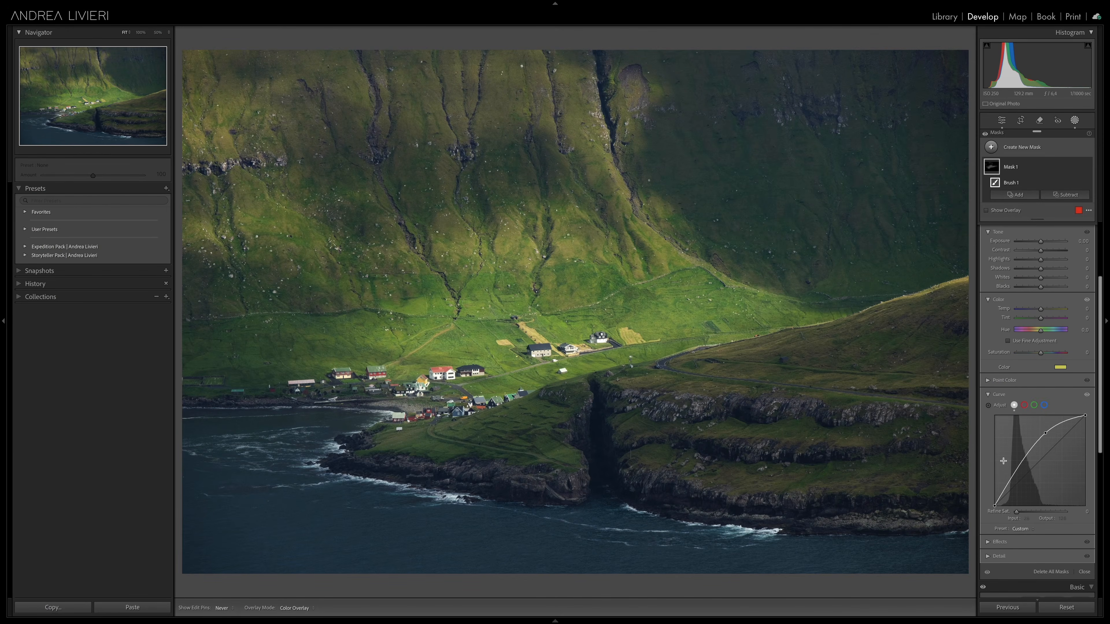
left_click(1087, 167)
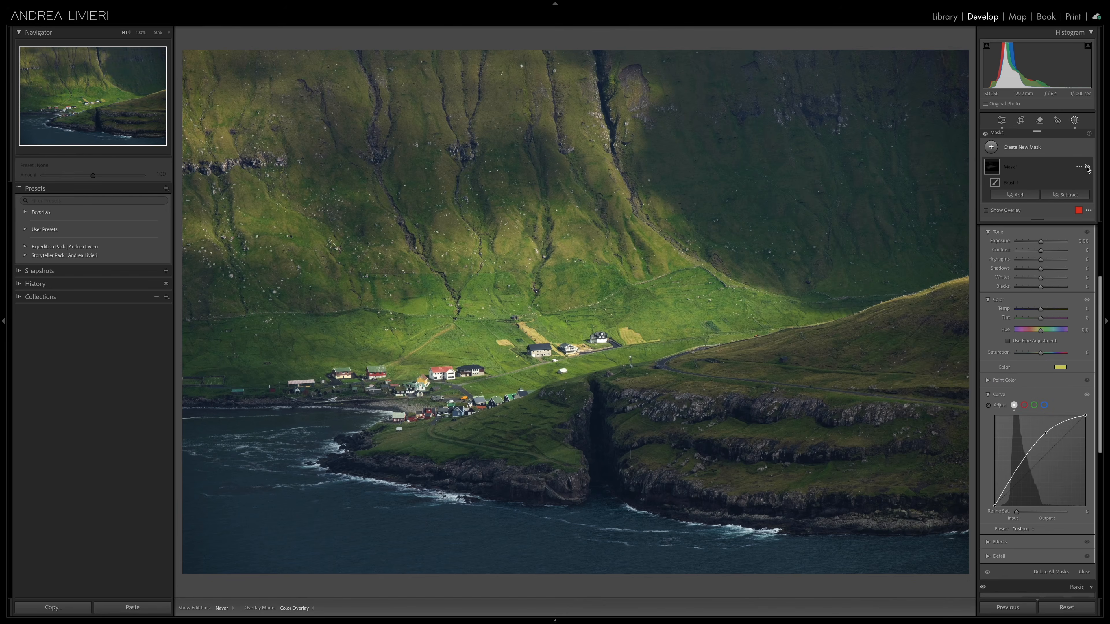
left_click(1088, 167)
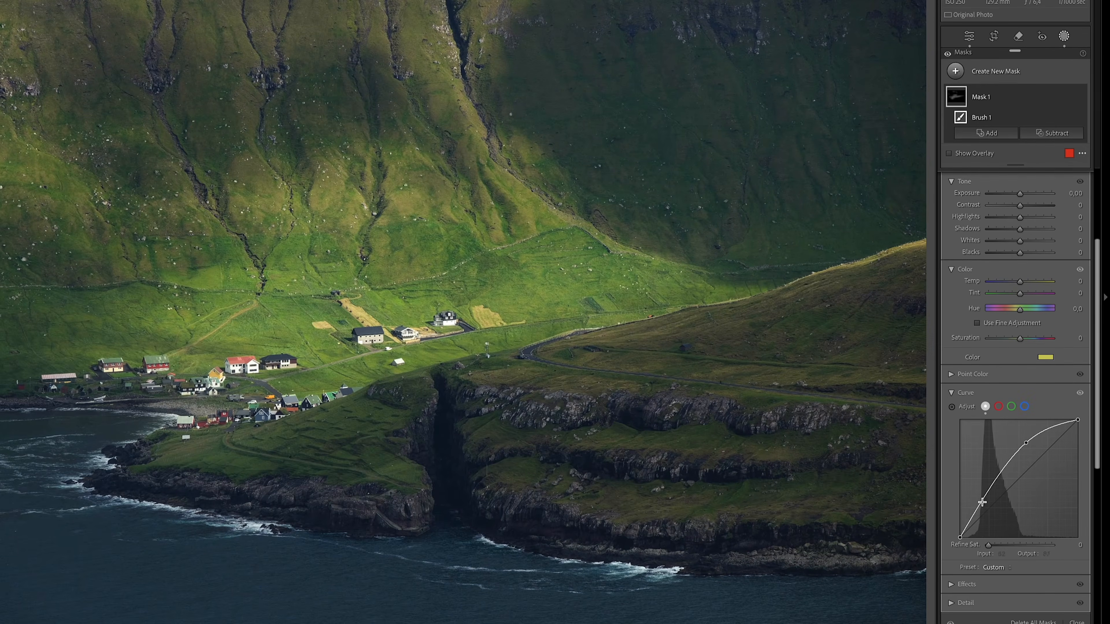
Step: Add a shadow point to the mask's curve at input 45, output 49, and toggle the mask to compare
left_click_drag(982, 501, 981, 515)
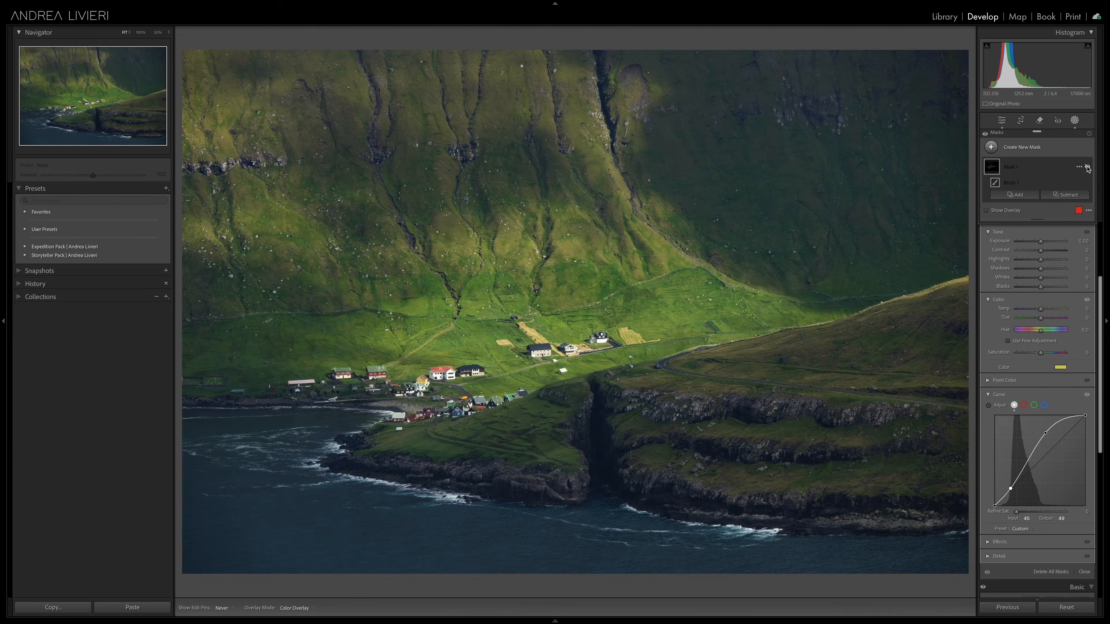
left_click(1087, 161)
left_click(1086, 161)
left_click(1087, 167)
left_click(1087, 167)
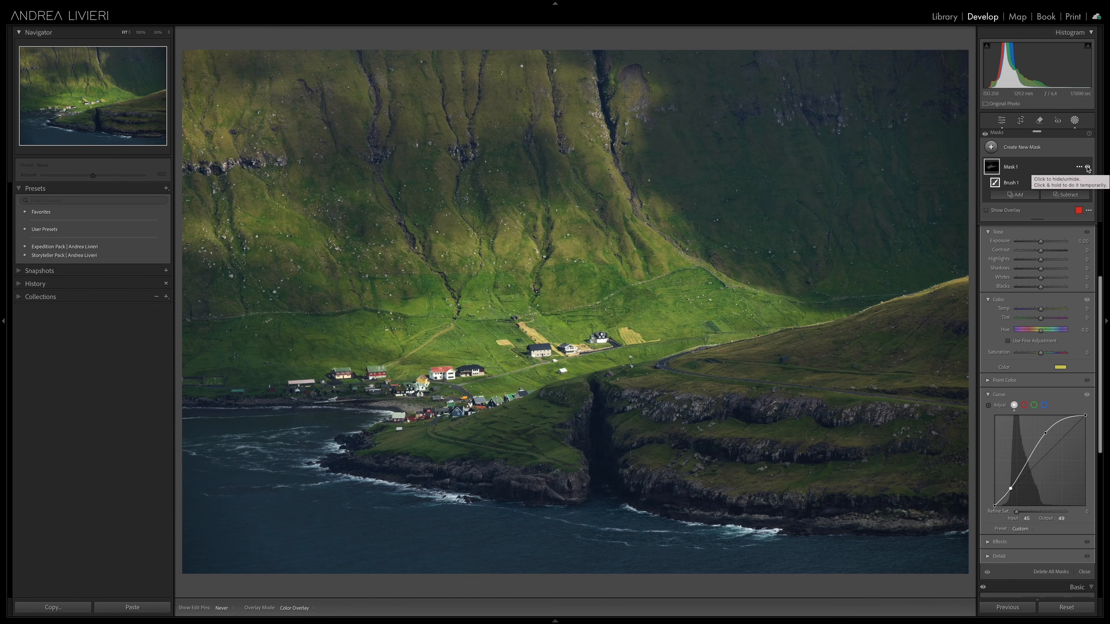
Step: Create a new brush mask, pull its curve down to input 125, output 62, and apply a blue color tint with hue 221, saturation 46
left_click(1052, 151)
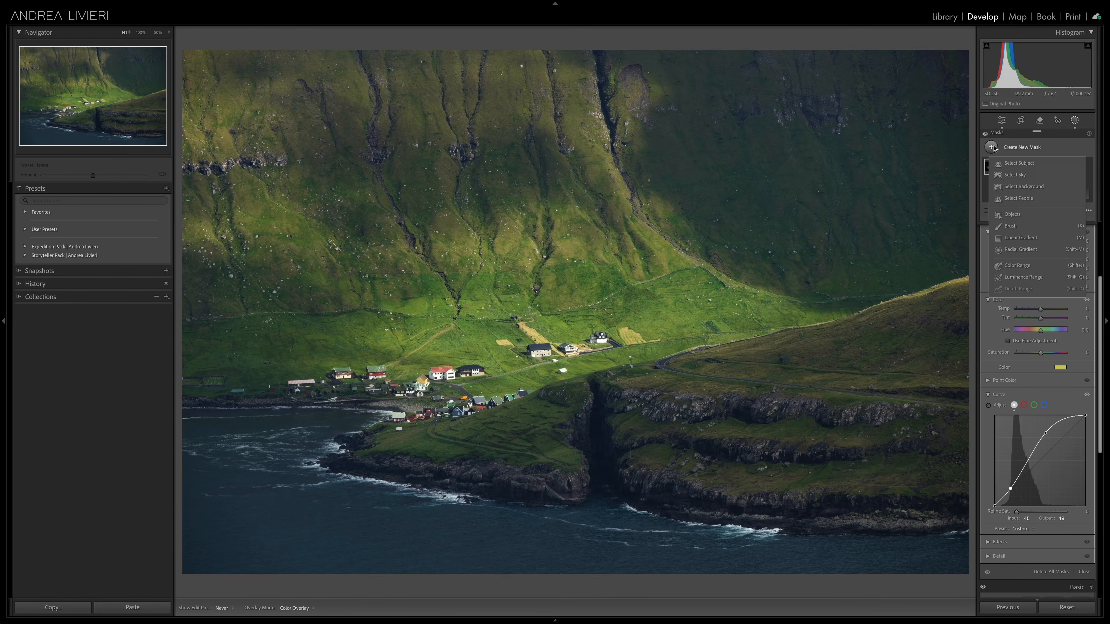
left_click(1018, 226)
left_click_drag(1045, 441, 1038, 492)
left_click(1061, 375)
mouse_move(969, 388)
left_mouse_down()
mouse_move(887, 187)
mouse_move(483, 530)
mouse_move(522, 481)
left_mouse_up()
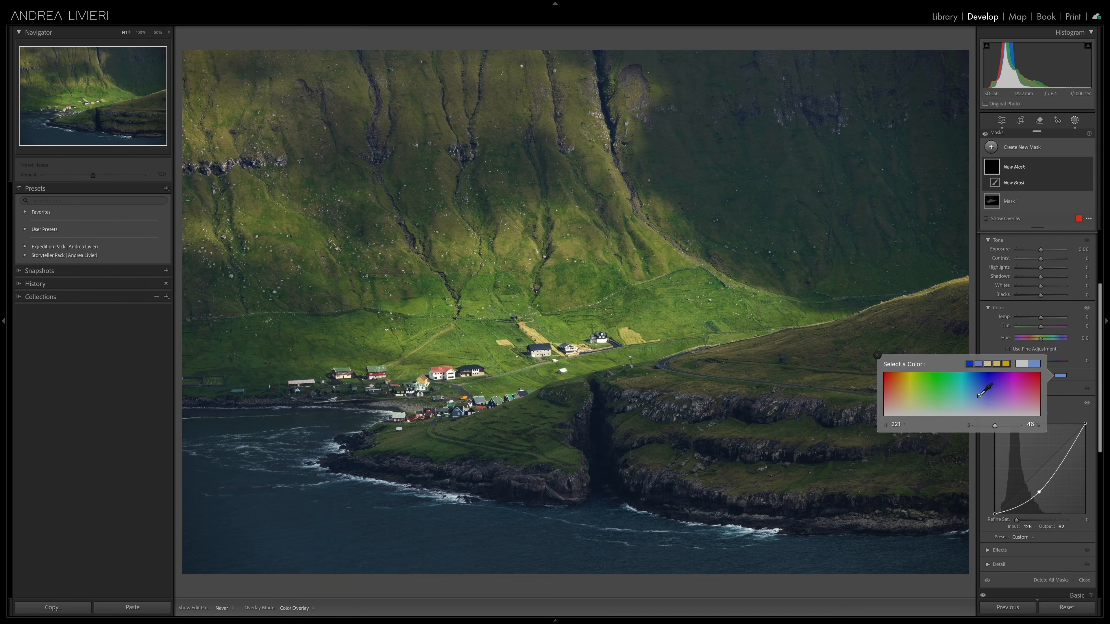
left_click(877, 355)
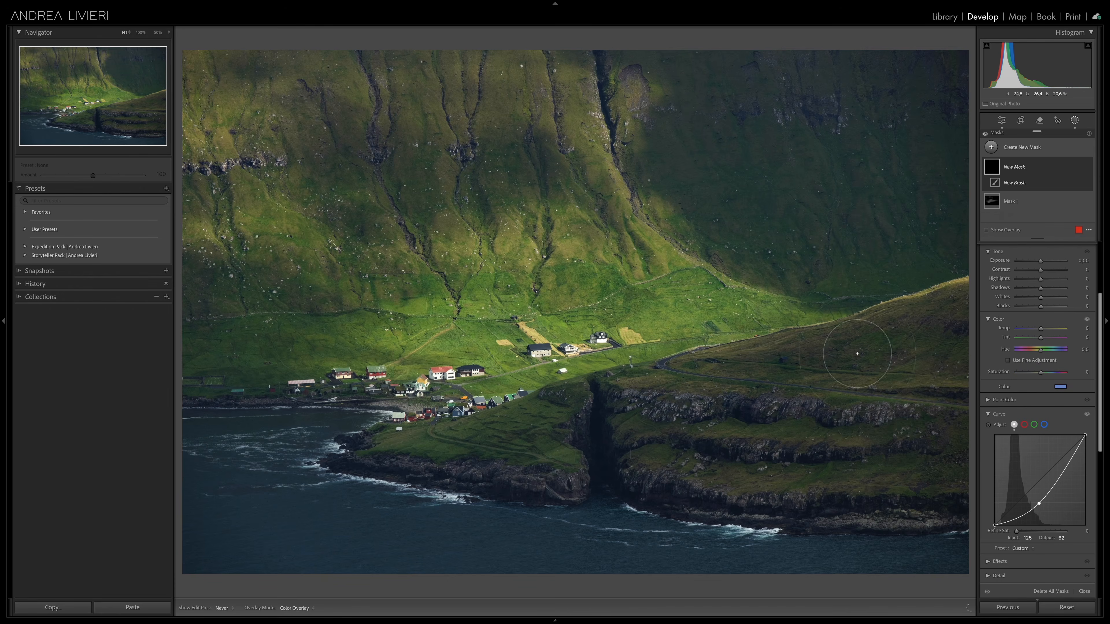
Step: Paint the darkening mask over the shaded coastal areas of the photo and toggle the masks to compare before and after
left_click_drag(420, 452, 537, 435)
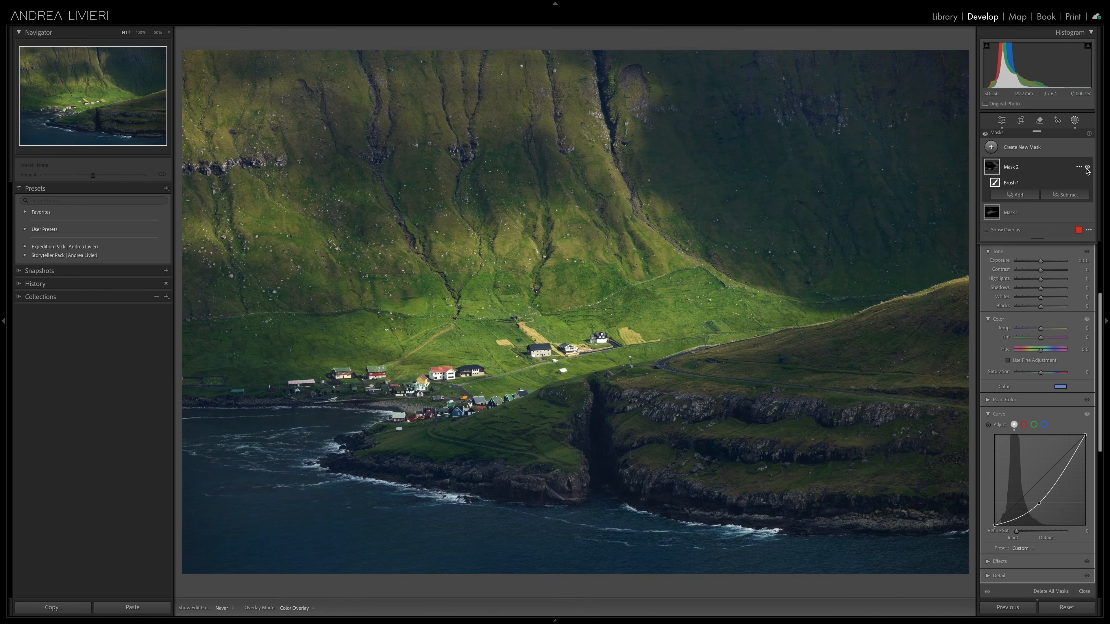
left_click(985, 136)
left_click(986, 137)
left_click(986, 136)
left_click(986, 137)
left_click(986, 136)
left_click(986, 137)
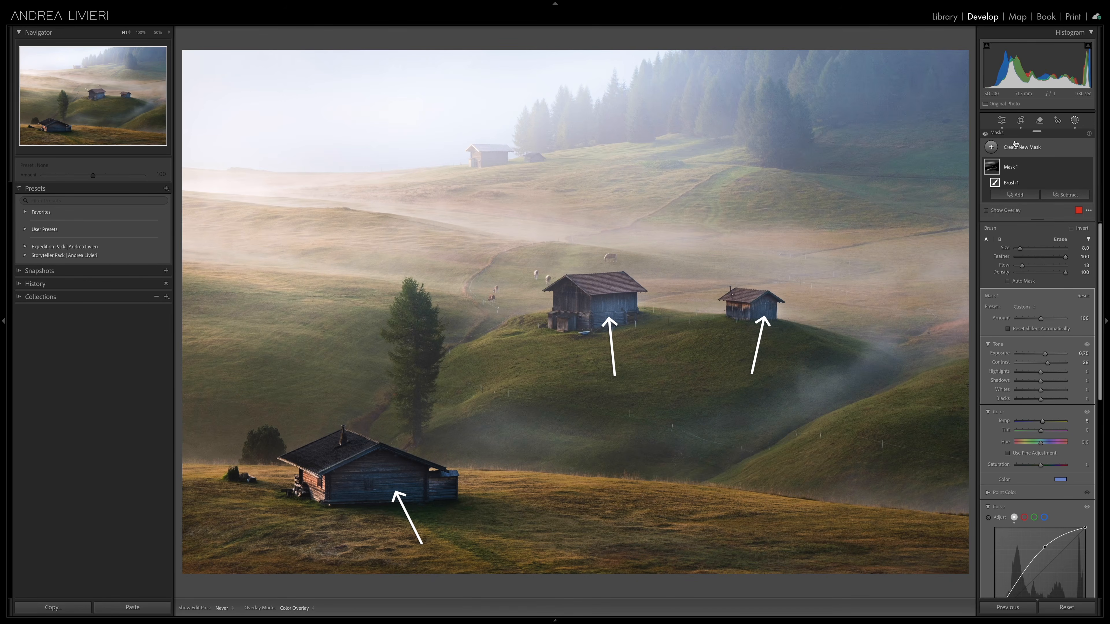
Step: Toggle the existing mask on the misty huts photo to examine its effect on the huts' shaded walls
left_click(985, 135)
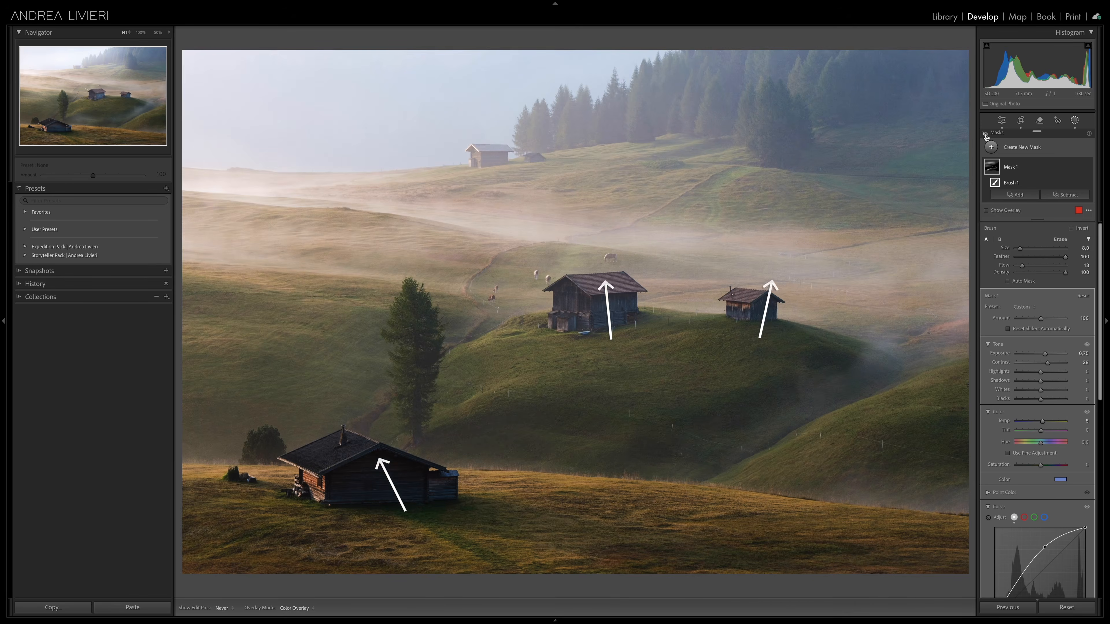
left_click(985, 135)
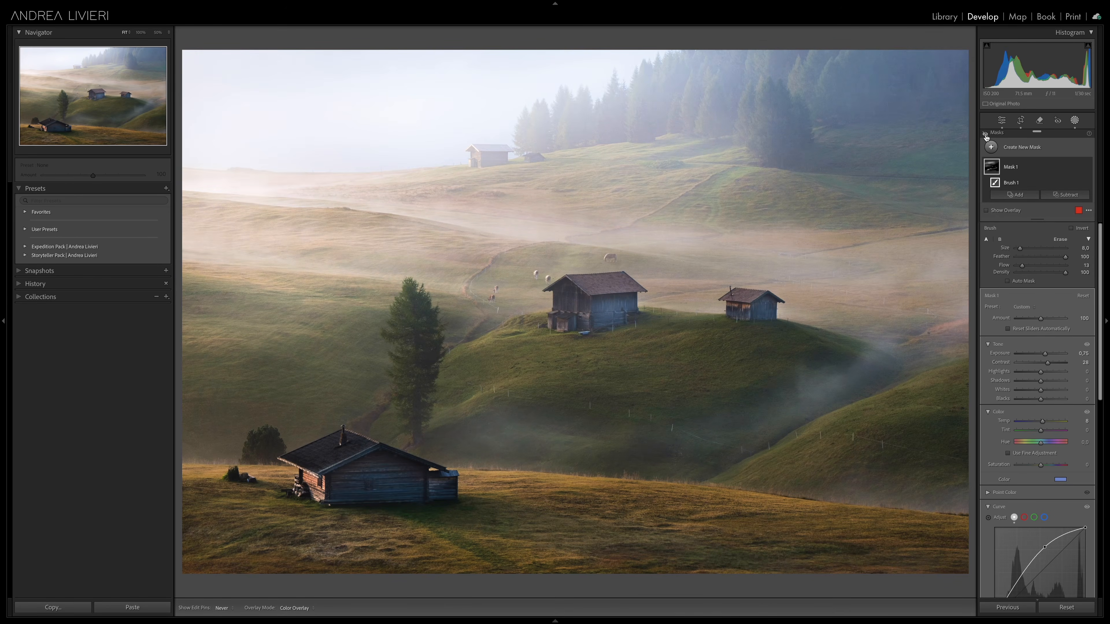
left_click(985, 135)
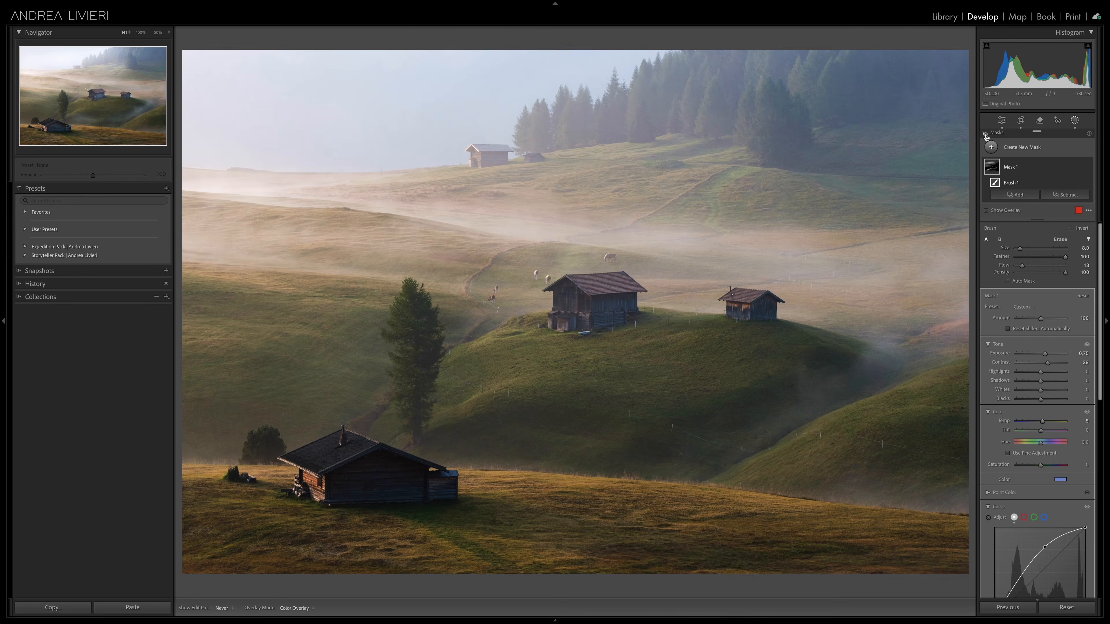
left_click(986, 136)
Step: Paint a new brightening brush mask starting at the foreground hut and change the mask's color tint to a warm yellow
left_click(157, 34)
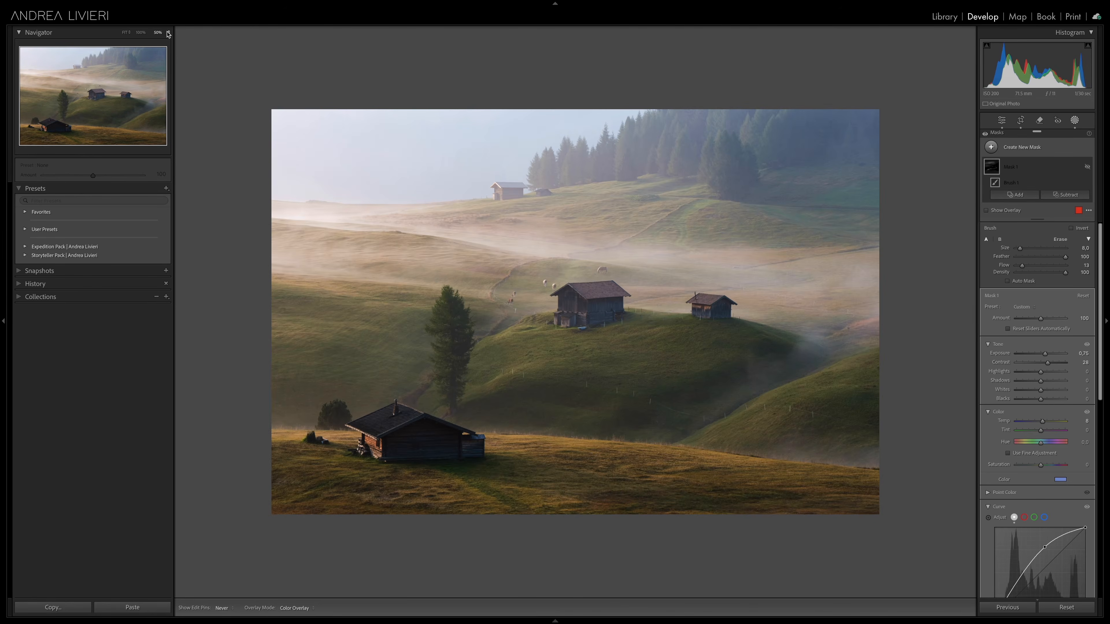
left_click(168, 33)
left_click(170, 25)
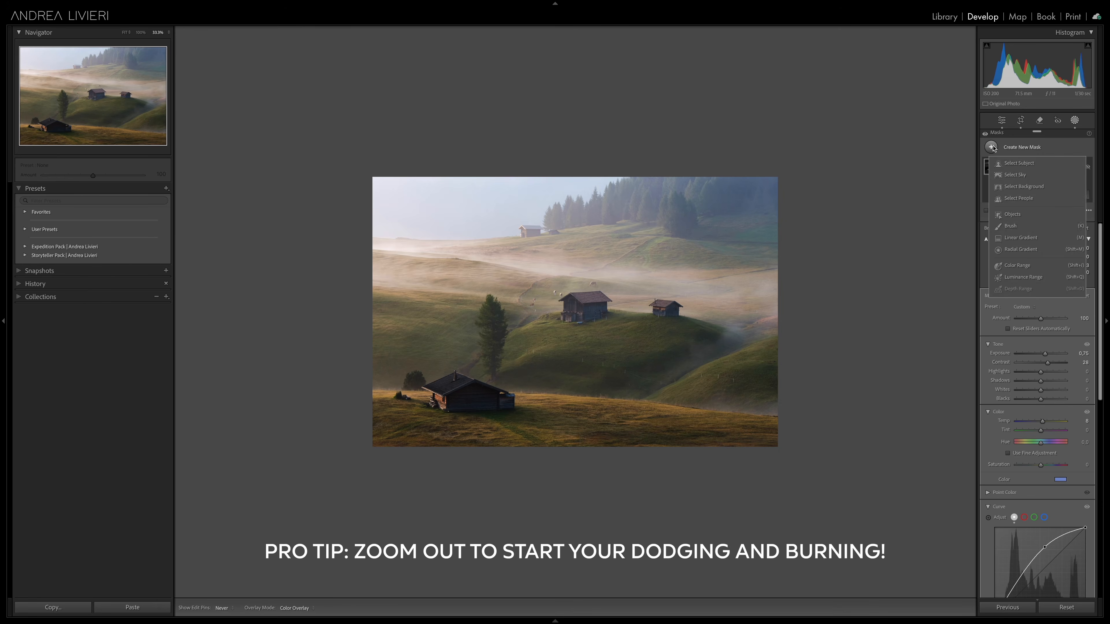
left_click(478, 396)
left_click_drag(452, 333, 397, 301)
left_click(1060, 499)
left_click(909, 513)
left_click(877, 479)
Step: Paint warm light on the foreground hut, meadow, far slope and middle hut with small brushes, and toggle the mask to compare
scroll(595, 296, "down", 6)
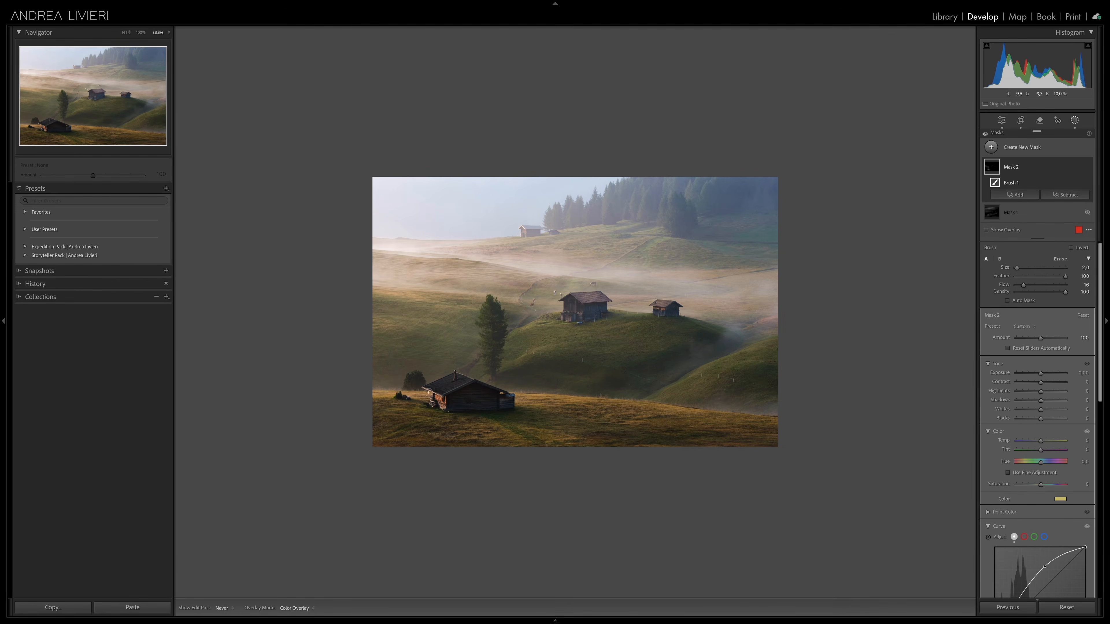
mouse_move(428, 392)
left_mouse_down()
mouse_move(455, 388)
mouse_move(352, 290)
left_mouse_up()
scroll(375, 376, "up", 2)
left_click_drag(380, 395, 739, 391)
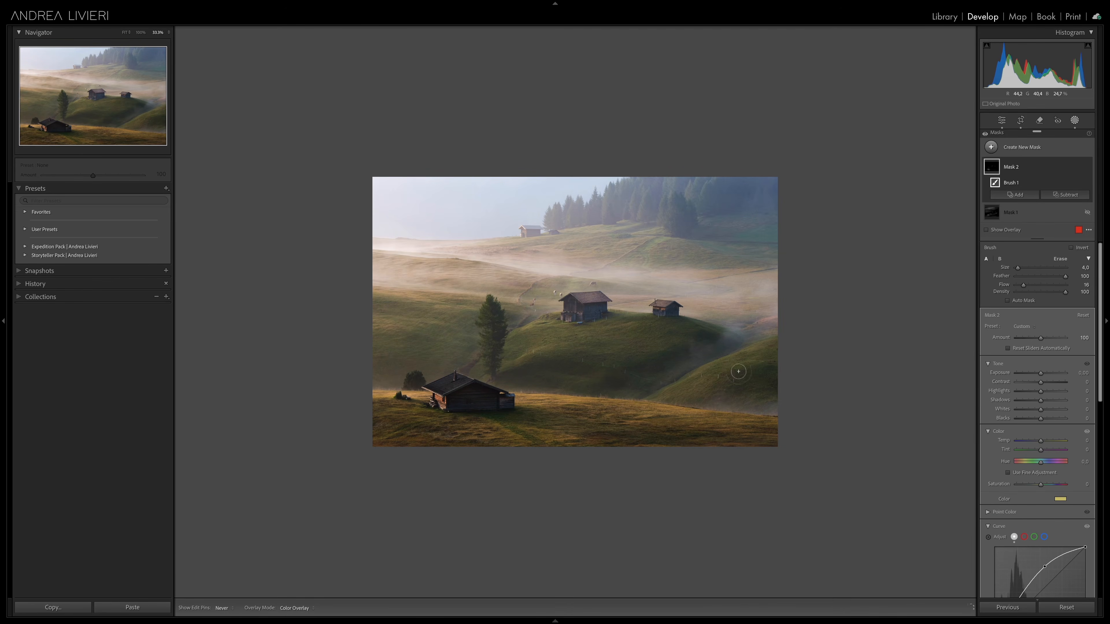
scroll(568, 343, "up", 2)
left_click_drag(598, 332, 614, 340)
left_click(1088, 167)
left_click(1087, 167)
scroll(561, 304, "down", 3)
Step: Create another brush mask, pull its curve down to darken, and remove the color tint
left_click(990, 147)
left_click(1011, 214)
scroll(1042, 481, "down", 4)
left_click_drag(1043, 503, 1051, 526)
left_click(1060, 418)
left_click(909, 466)
left_click(875, 397)
Step: Burn the foreground meadow, the hill around the middle hut, the upper slopes and the sky edge, enlarging the brush as needed
scroll(677, 348, "up", 2)
left_click_drag(734, 432, 367, 434)
mouse_move(593, 316)
left_mouse_down()
mouse_move(592, 348)
mouse_move(321, 375)
mouse_move(505, 272)
left_mouse_up()
mouse_move(779, 187)
left_mouse_down()
mouse_move(647, 222)
mouse_move(550, 229)
left_mouse_up()
scroll(550, 201, "up", 2)
left_click_drag(437, 201, 592, 202)
Step: Examine the photo at fit and 100% view, and toggle Mask 2 to compare the warm light on the foreground hut
left_click(126, 33)
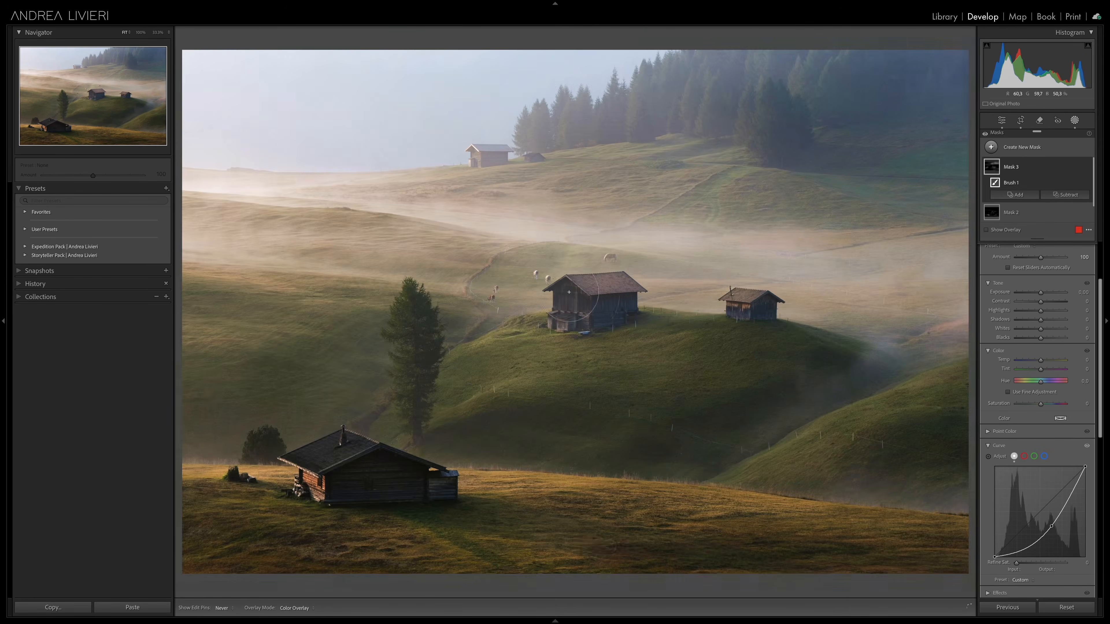
left_click(140, 33)
left_click(1031, 212)
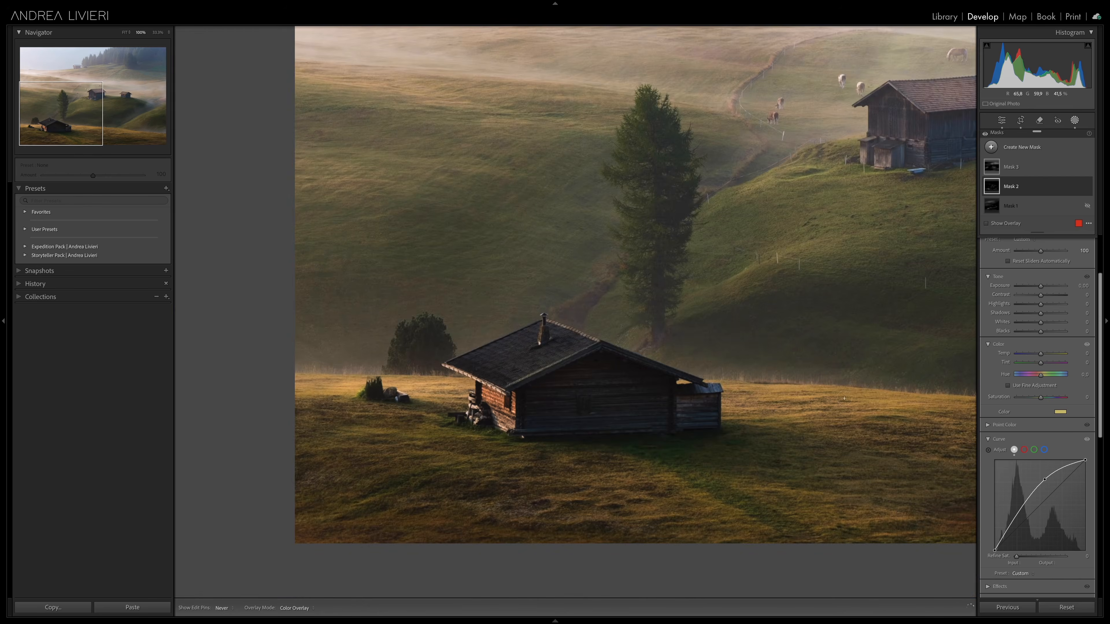
key("z")
left_click(1086, 187)
left_click(1087, 187)
left_click(158, 32)
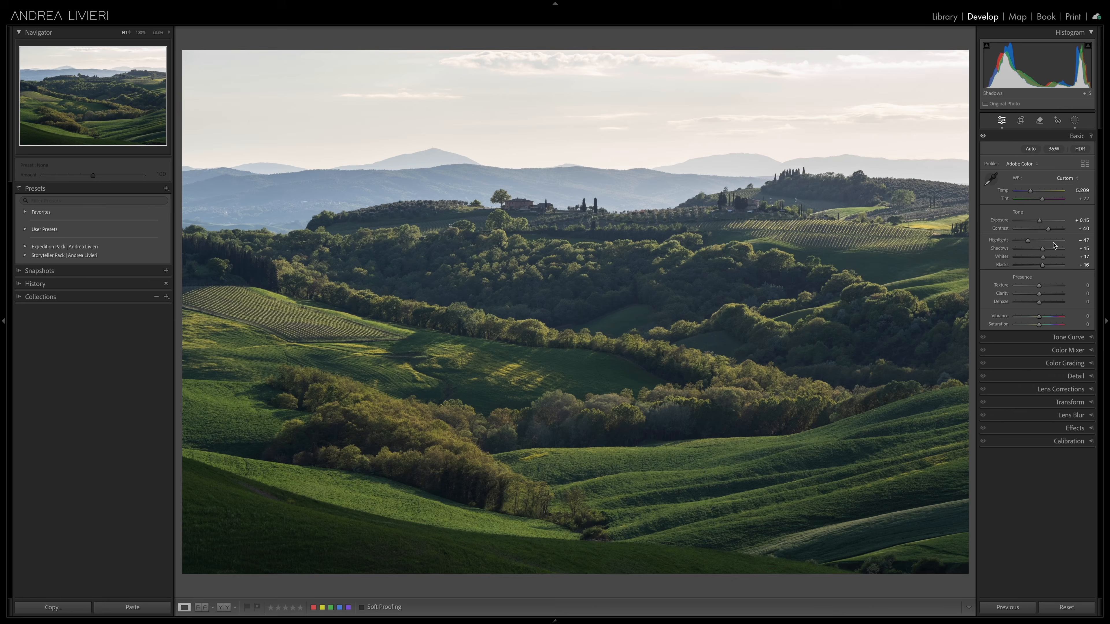
Step: Lower the green hills photo's overall exposure to about -0.45 and give the new mask a yellow tint with hue 56, saturation 69
left_click_drag(1040, 222, 1038, 223)
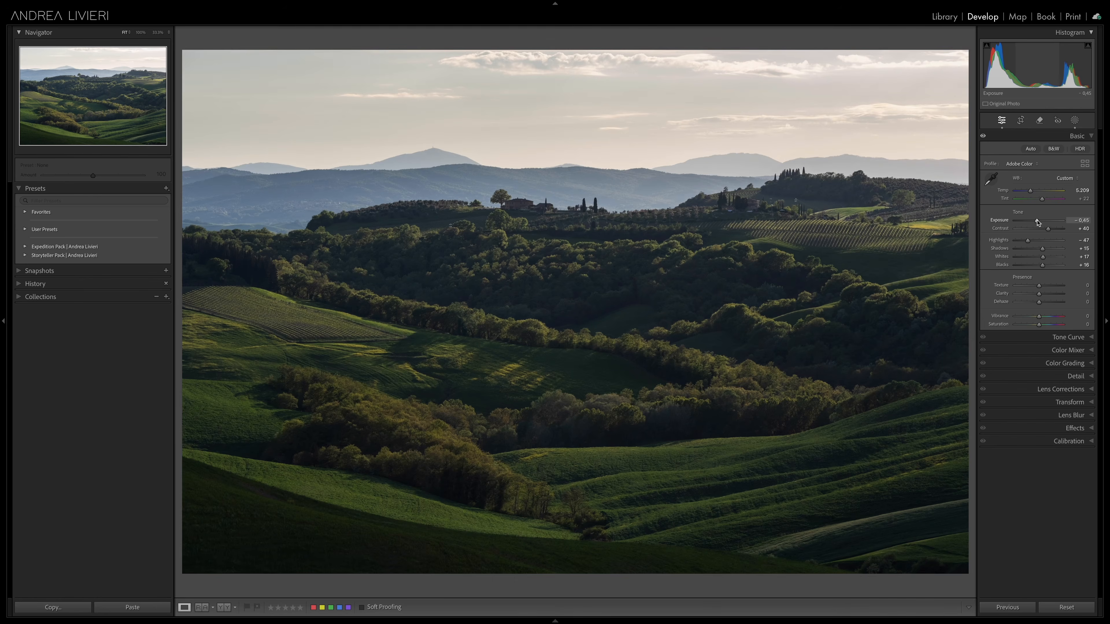
left_click_drag(1038, 222, 1037, 222)
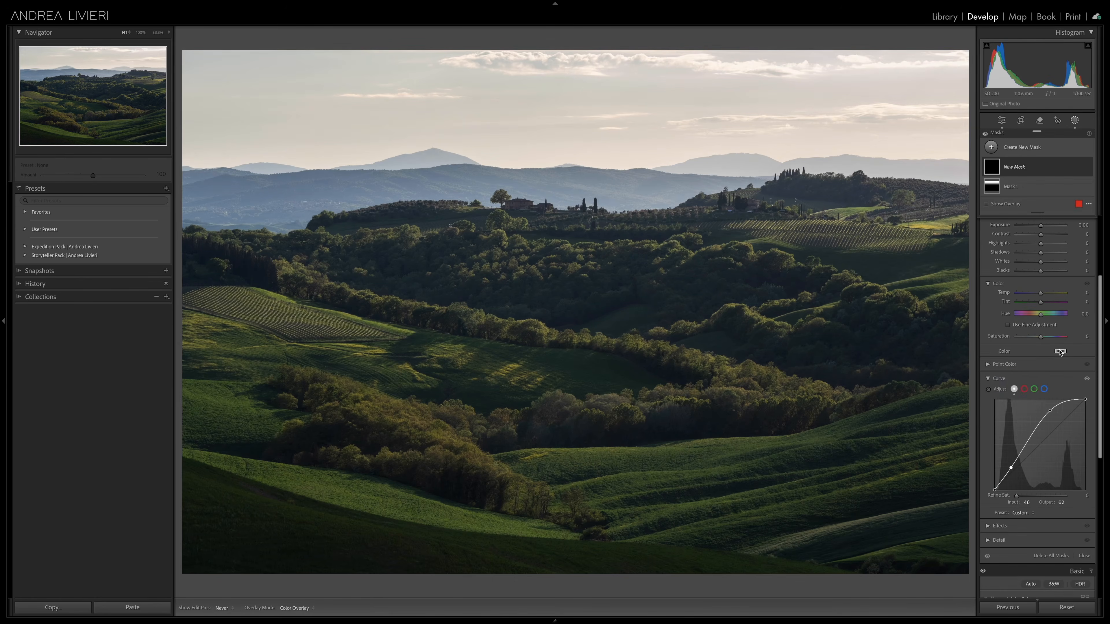
left_click(1061, 352)
left_click_drag(958, 377, 382, 349)
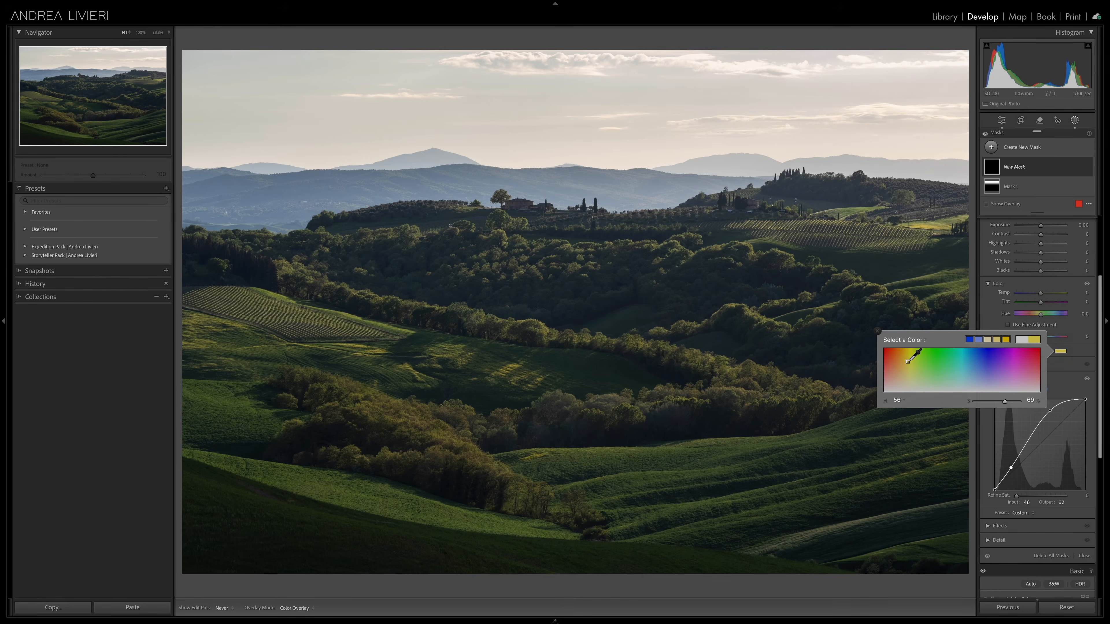
Step: Paint light along the lower meadow, field edges, hedgerows and hillside trees with progressively smaller brushes, and toggle Mask 2 to compare
scroll(1031, 253, "up", 5)
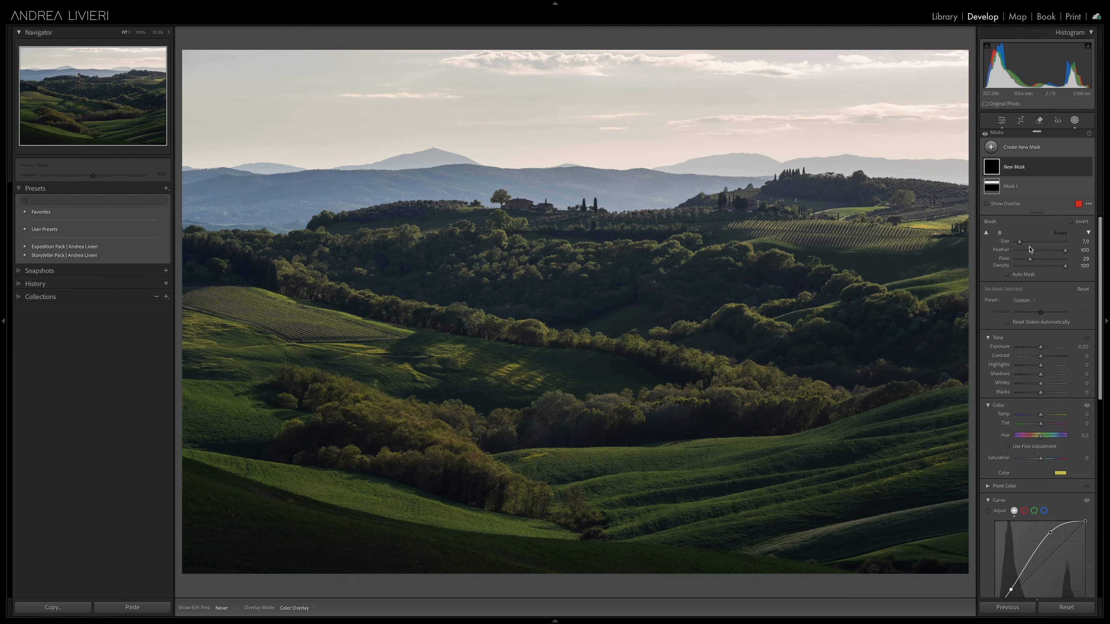
key("super+minus")
mouse_move(464, 411)
left_mouse_down()
mouse_move(531, 429)
mouse_move(470, 417)
mouse_move(507, 434)
left_mouse_up()
key("[")
mouse_move(420, 327)
left_mouse_down()
mouse_move(395, 308)
mouse_move(386, 325)
mouse_move(425, 311)
mouse_move(438, 332)
mouse_move(404, 332)
mouse_move(534, 345)
left_mouse_up()
key("[")
key("[")
left_click_drag(413, 285, 688, 352)
key("[")
left_click_drag(560, 287, 538, 257)
key("[")
left_click_drag(717, 306, 789, 296)
left_click_drag(639, 389, 549, 393)
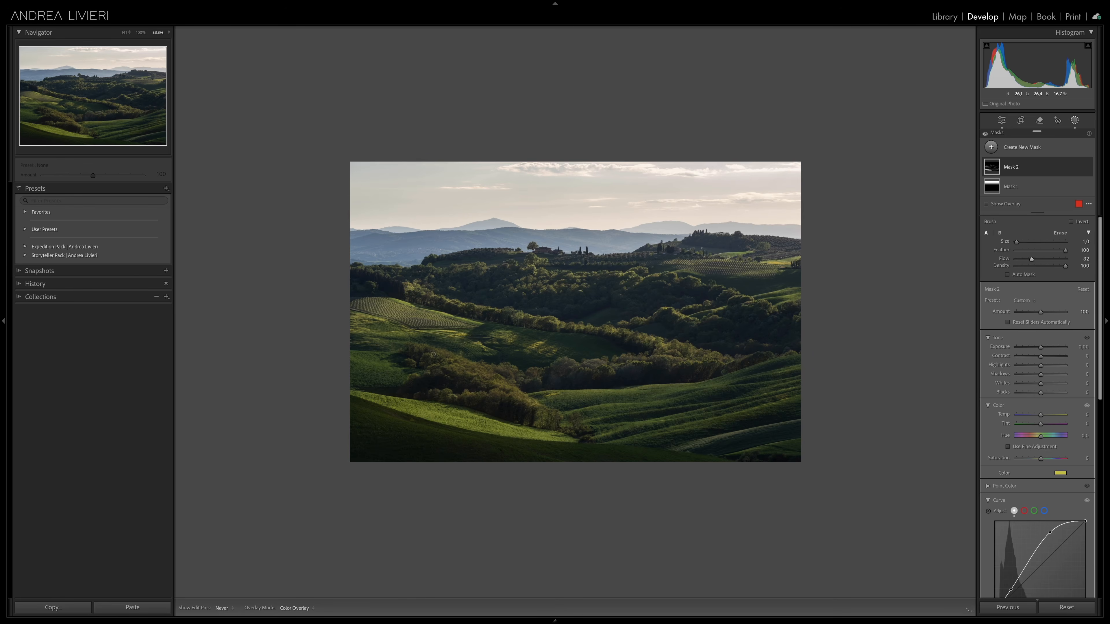
left_click(1087, 166)
left_click(1086, 166)
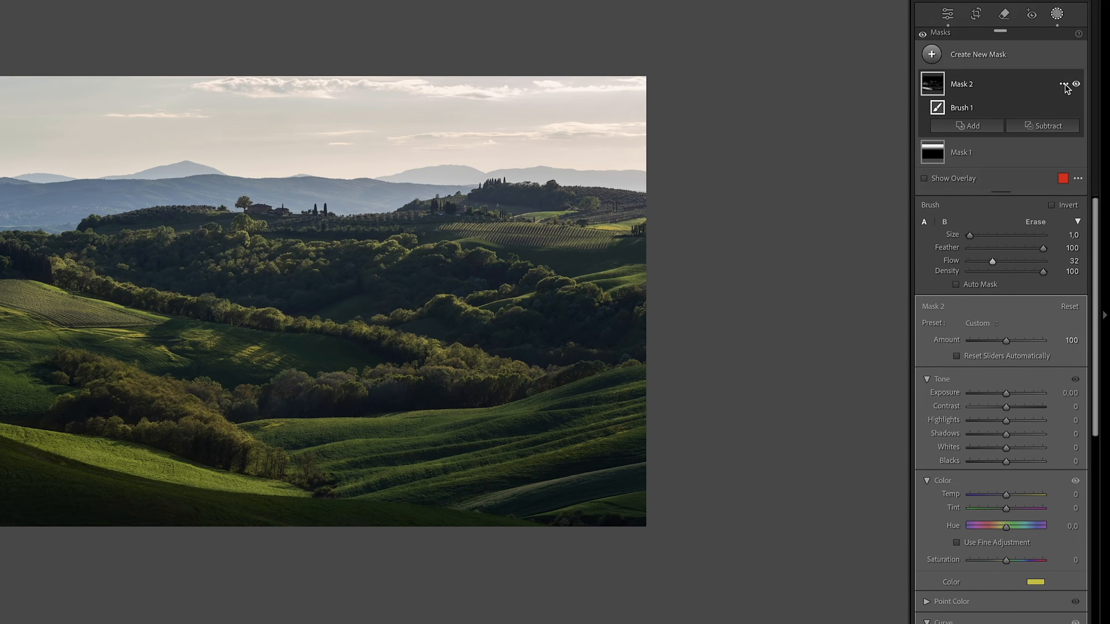
Step: Intersect Mask 2 with a luminance range, raising its lower limit to 33/51 while checking the mask overlay, and hide the overlay
left_click(1063, 84)
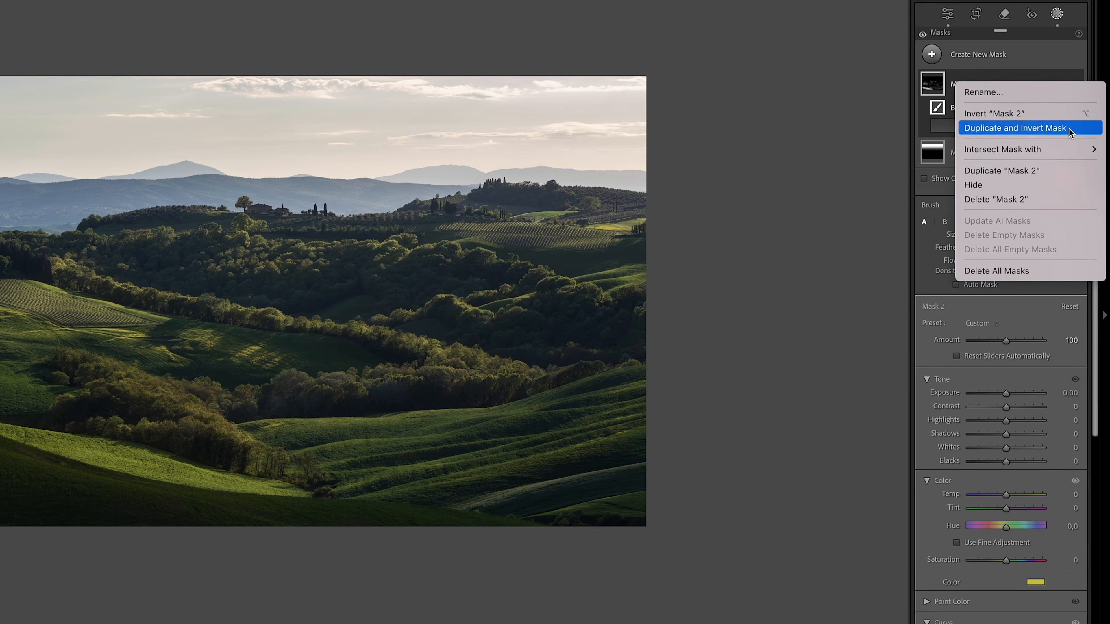
mouse_move(1071, 148)
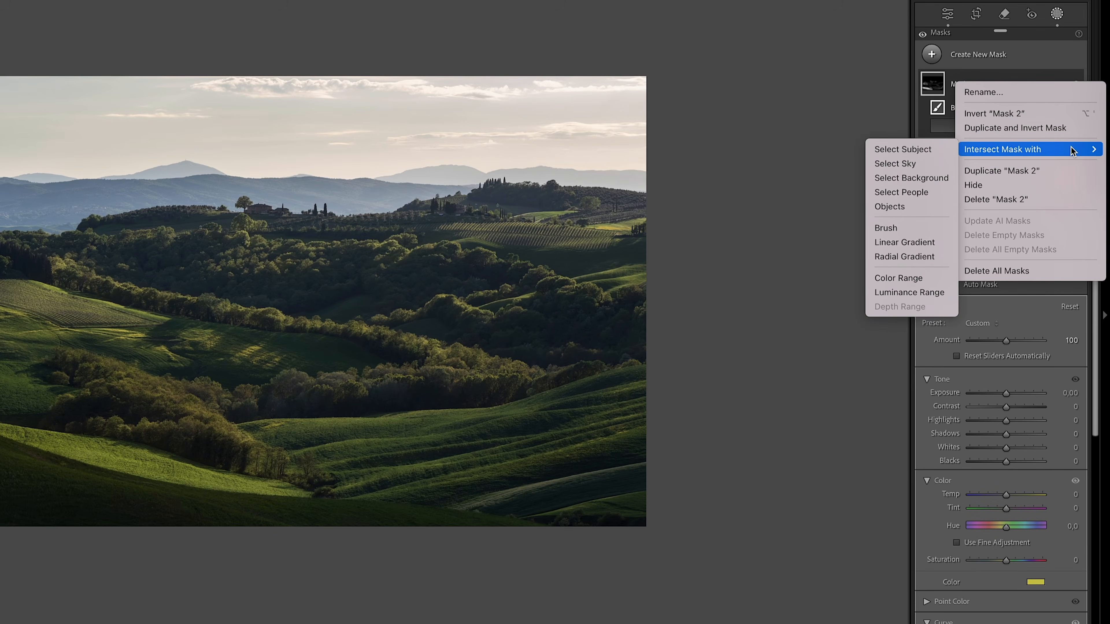
left_click(916, 297)
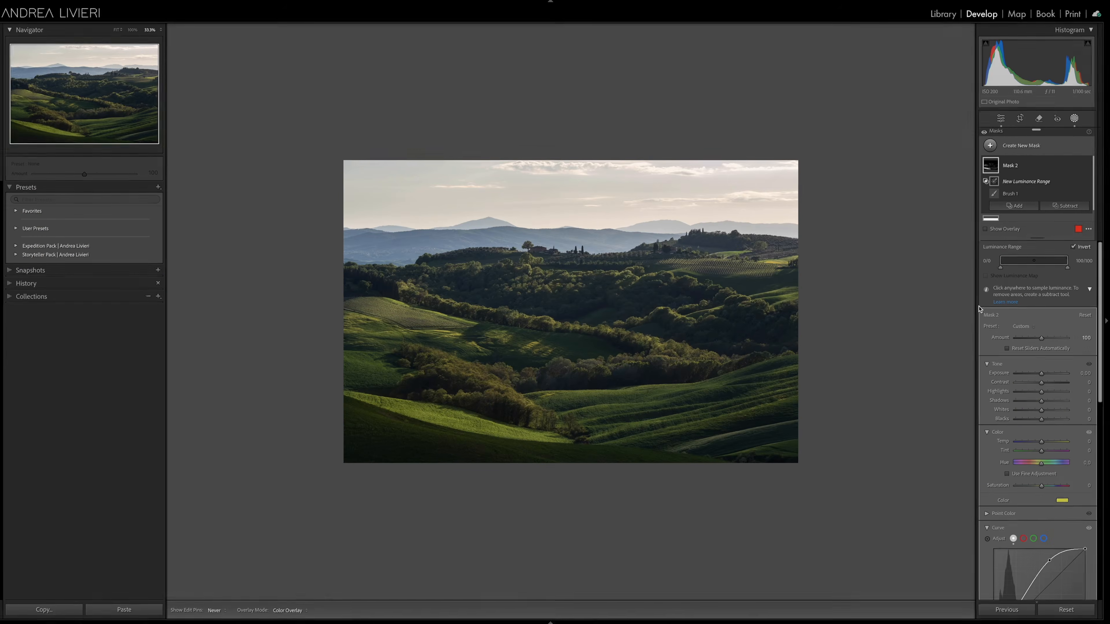
left_click(1005, 230)
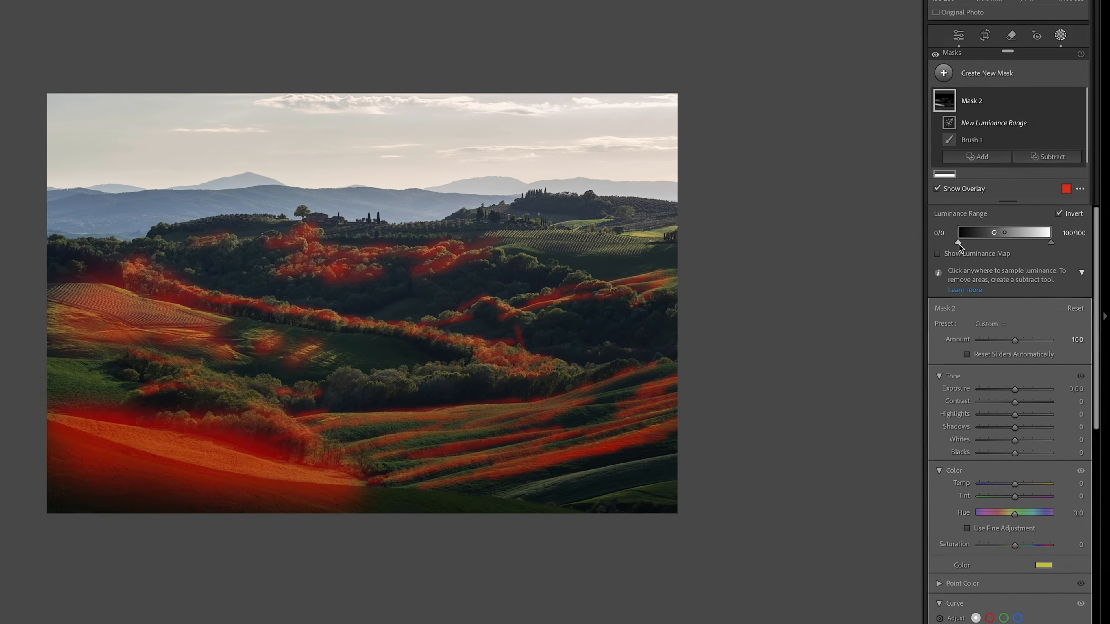
left_click_drag(1001, 267, 1004, 234)
left_click(939, 189)
Step: Toggle Mask 2 repeatedly in the zoomed-out and fitted views to compare the painted light before and after
mouse_move(1062, 108)
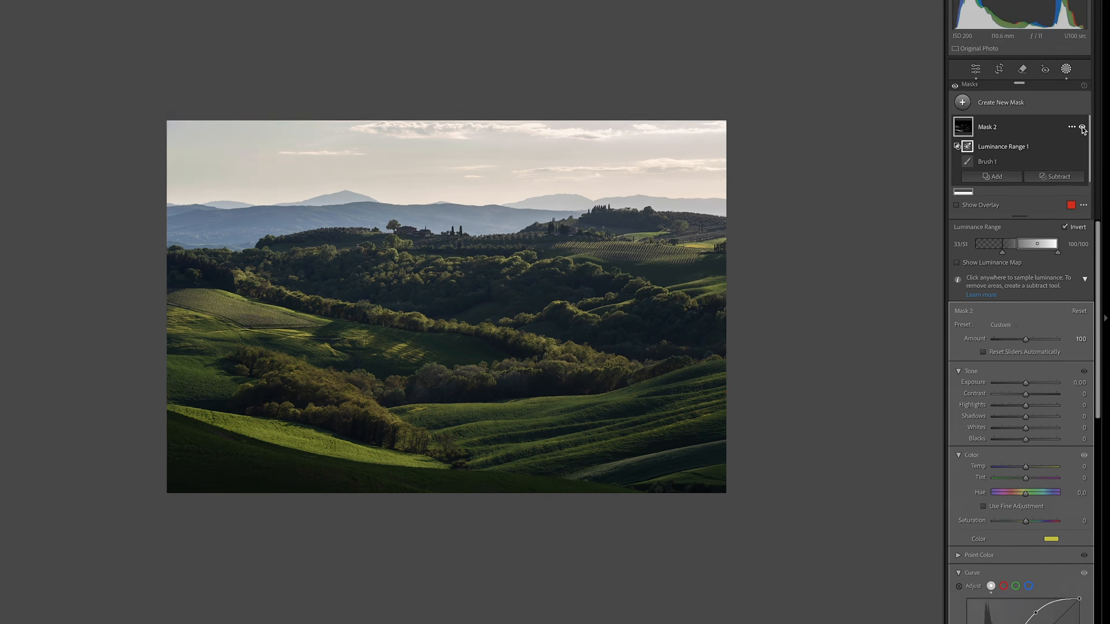
left_click(1077, 102)
left_click(1088, 168)
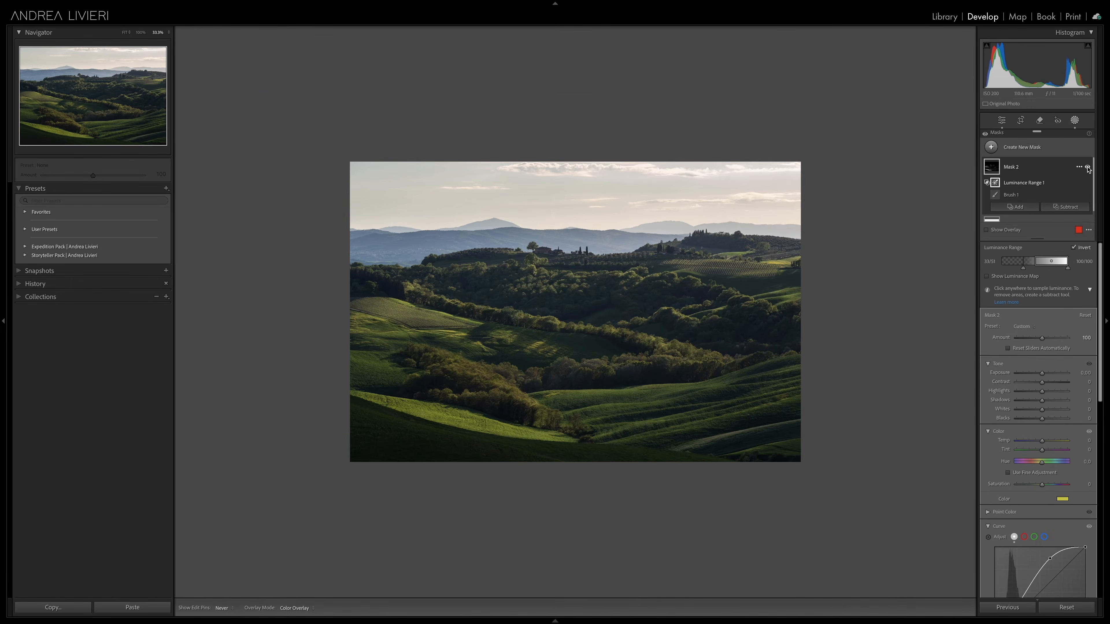
left_click(1087, 168)
left_click(1087, 168)
left_click(1087, 168)
left_click(1087, 168)
key("z")
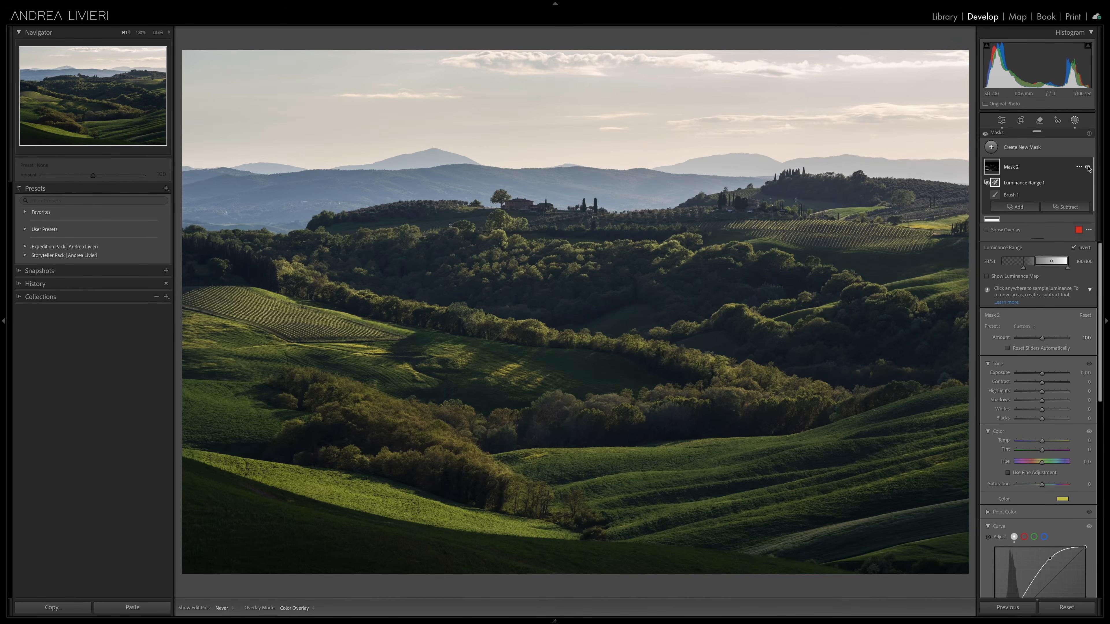
left_click(1088, 168)
left_click(1088, 168)
left_click(1088, 168)
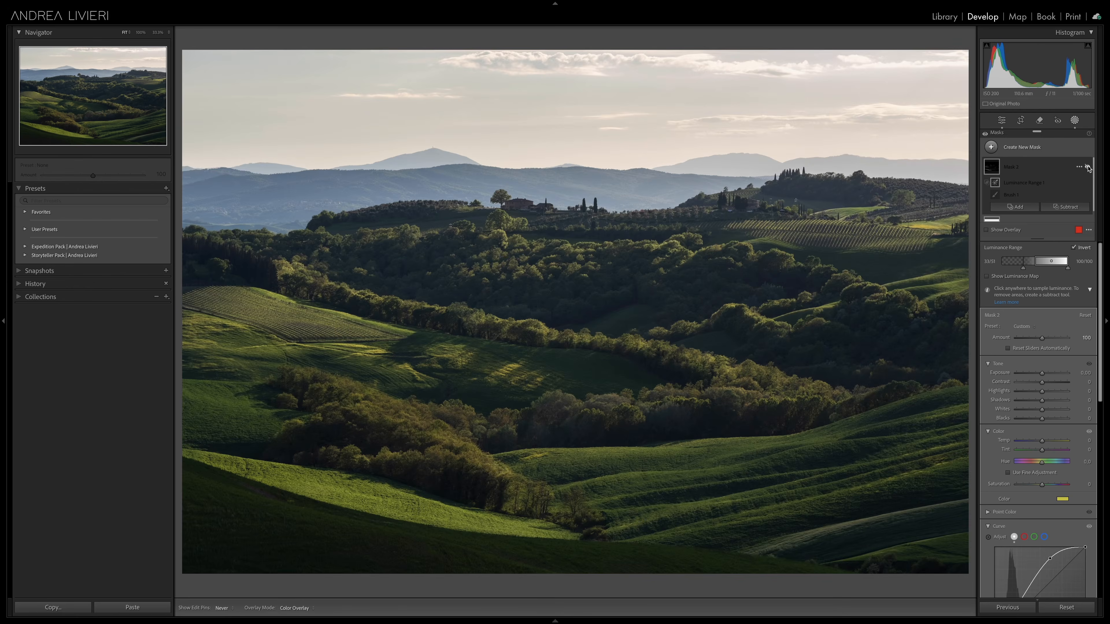